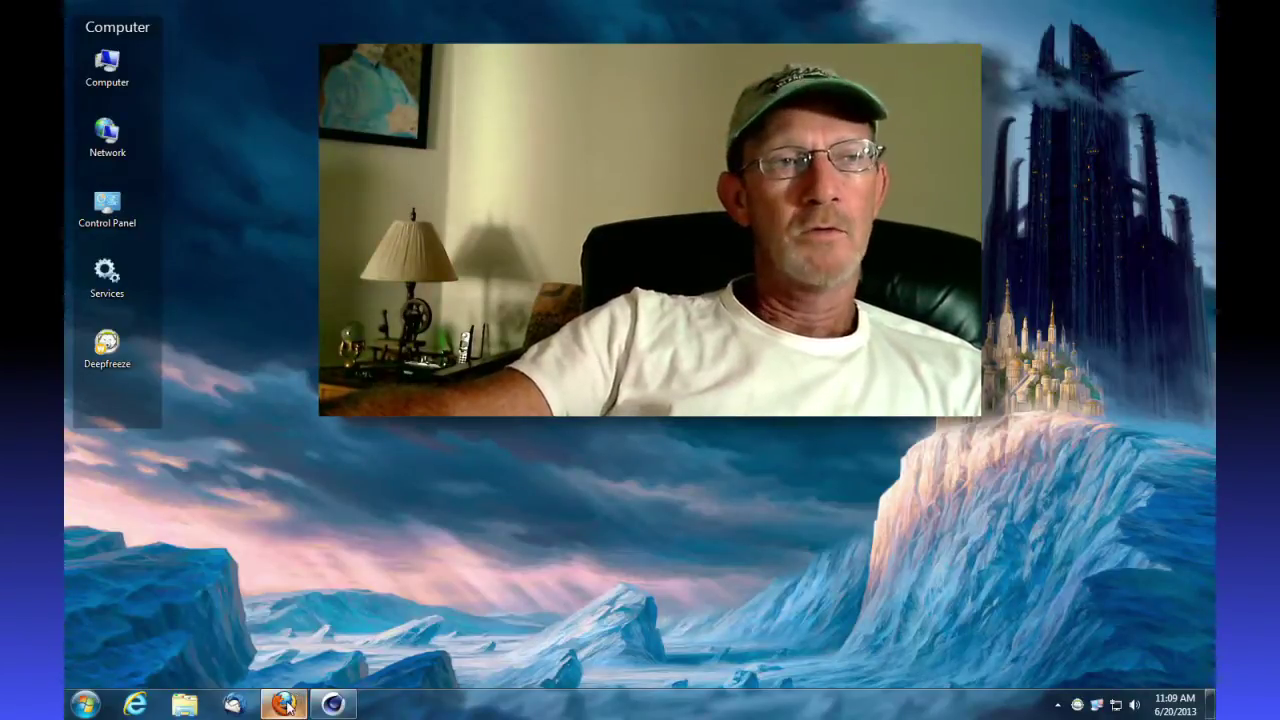
- Switch to CINEMA 4D, add a cube and shape it into a wall about 41 × 384 × 828 cm, raised about 71 cm
click(333, 704)
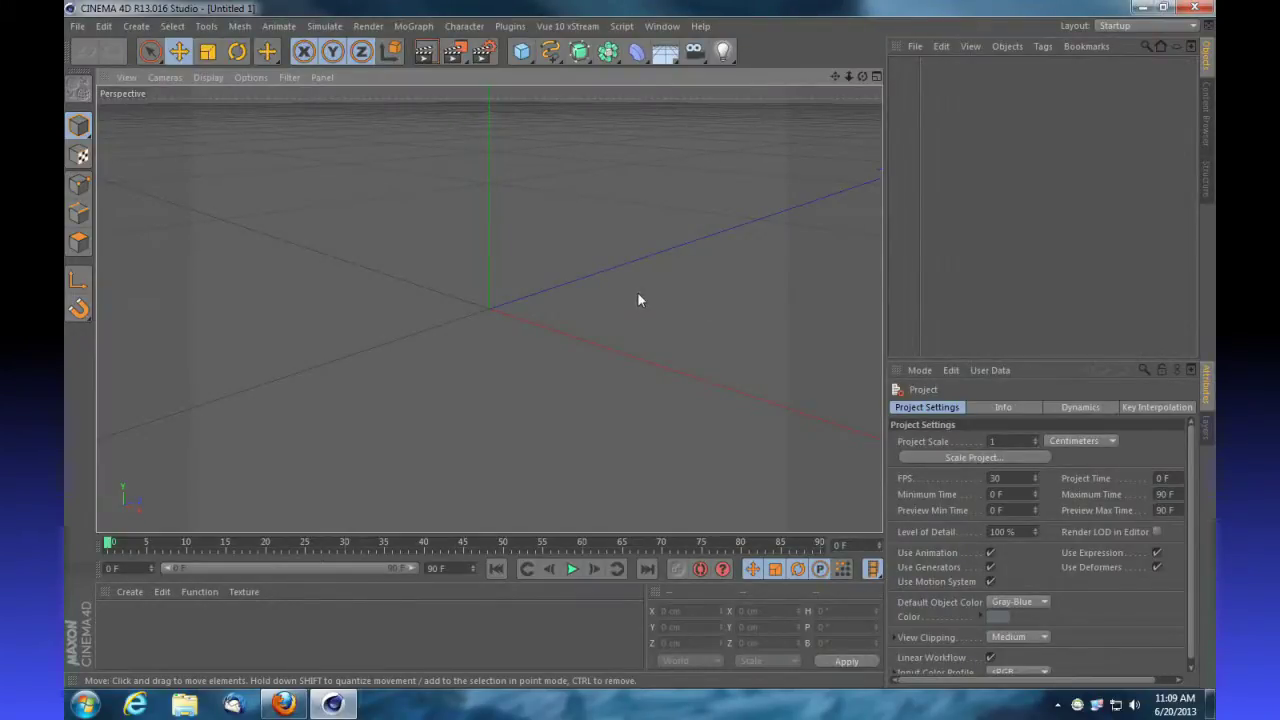
click(521, 51)
drag(533, 297, 650, 275)
drag(495, 252, 500, 191)
drag(548, 322, 509, 332)
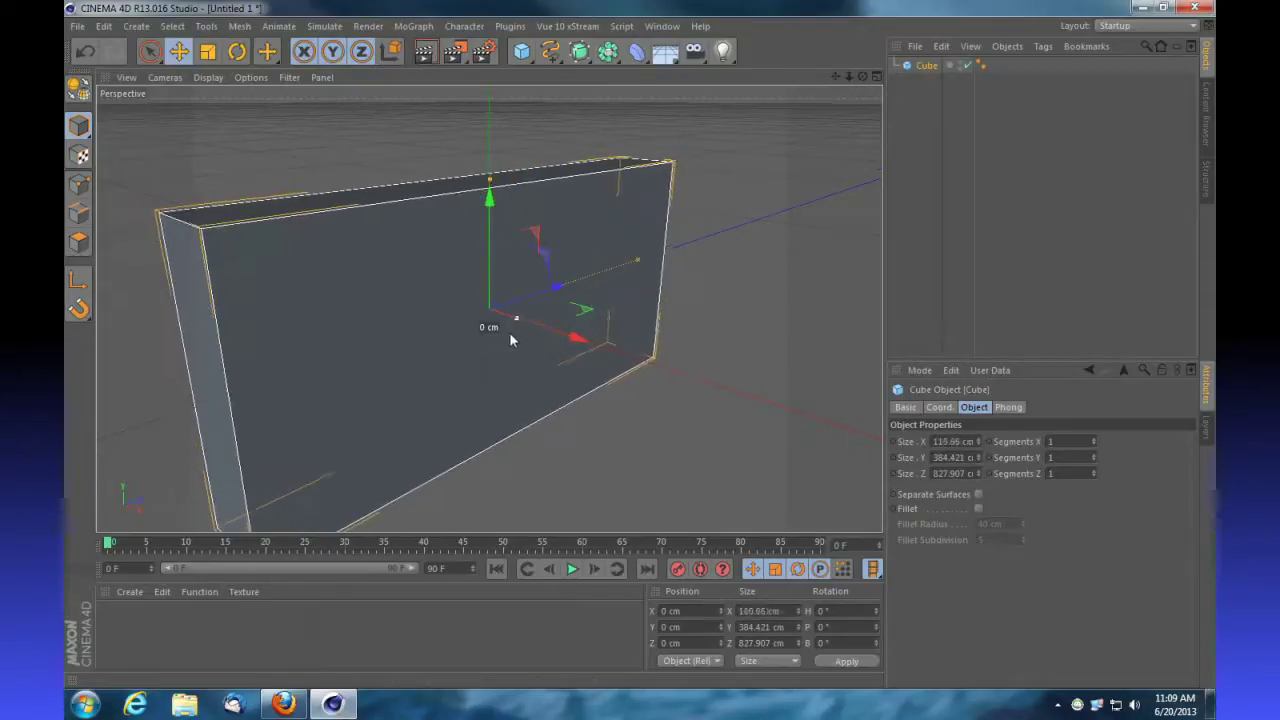
drag(489, 194, 494, 163)
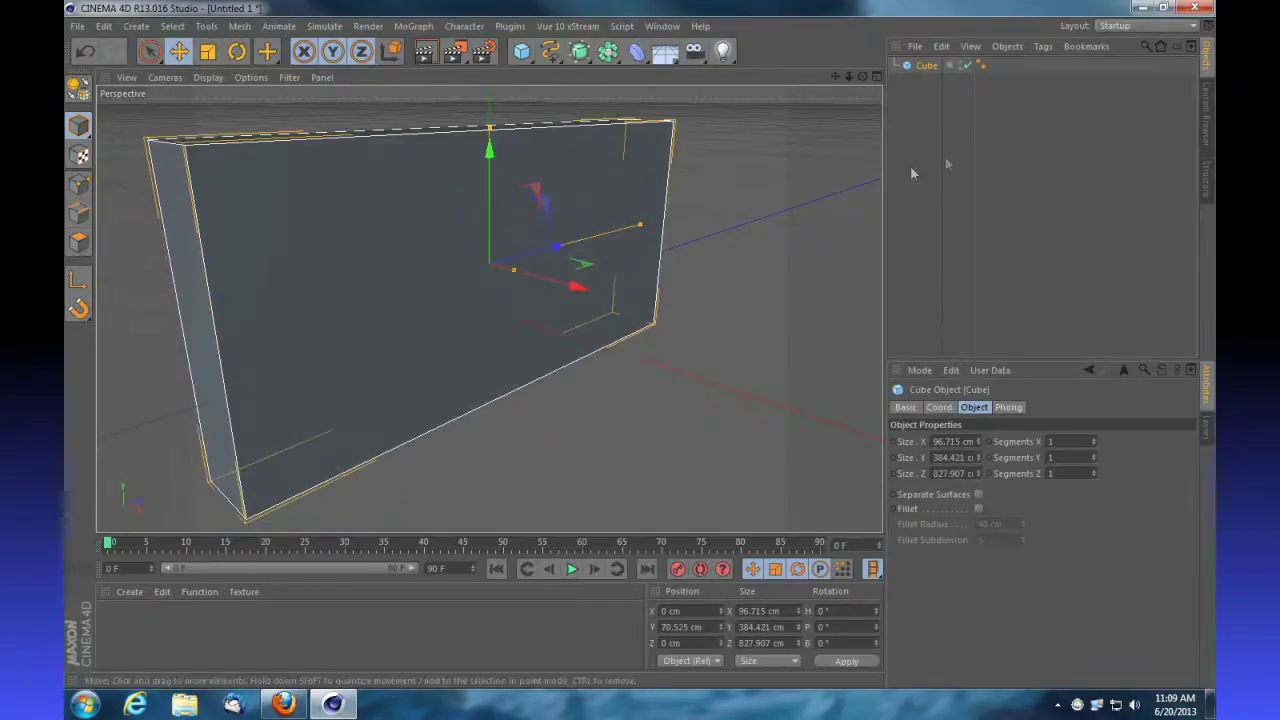
drag(848, 77, 920, 64)
drag(513, 282, 498, 280)
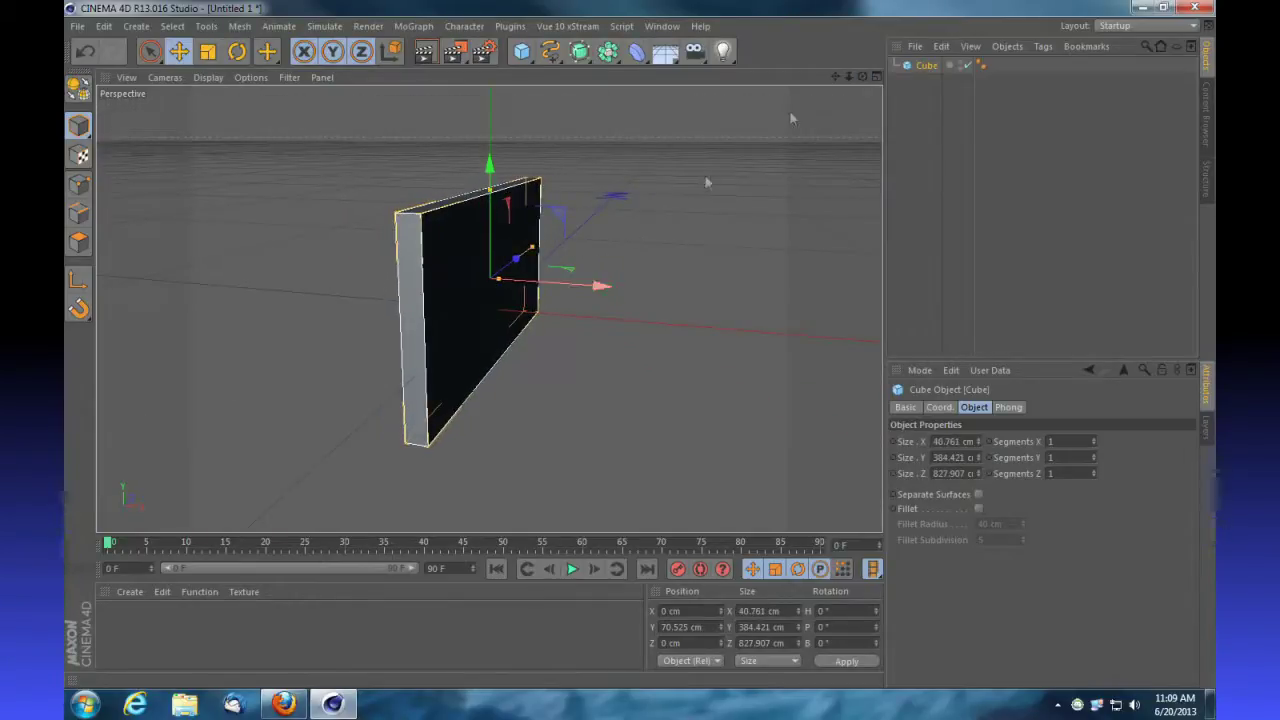
drag(862, 77, 795, 88)
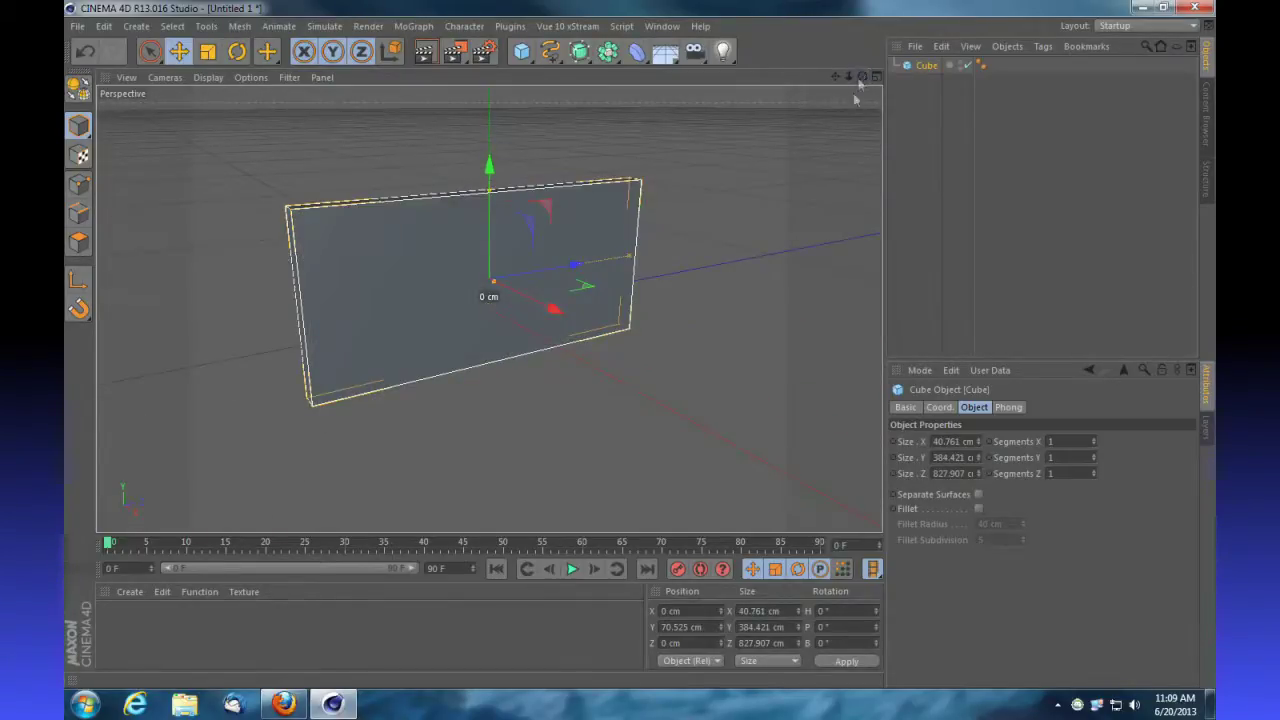
- Add a second cube through the middle of the wall and size it as a door cutter about 77 × 279 × 142 cm
click(521, 51)
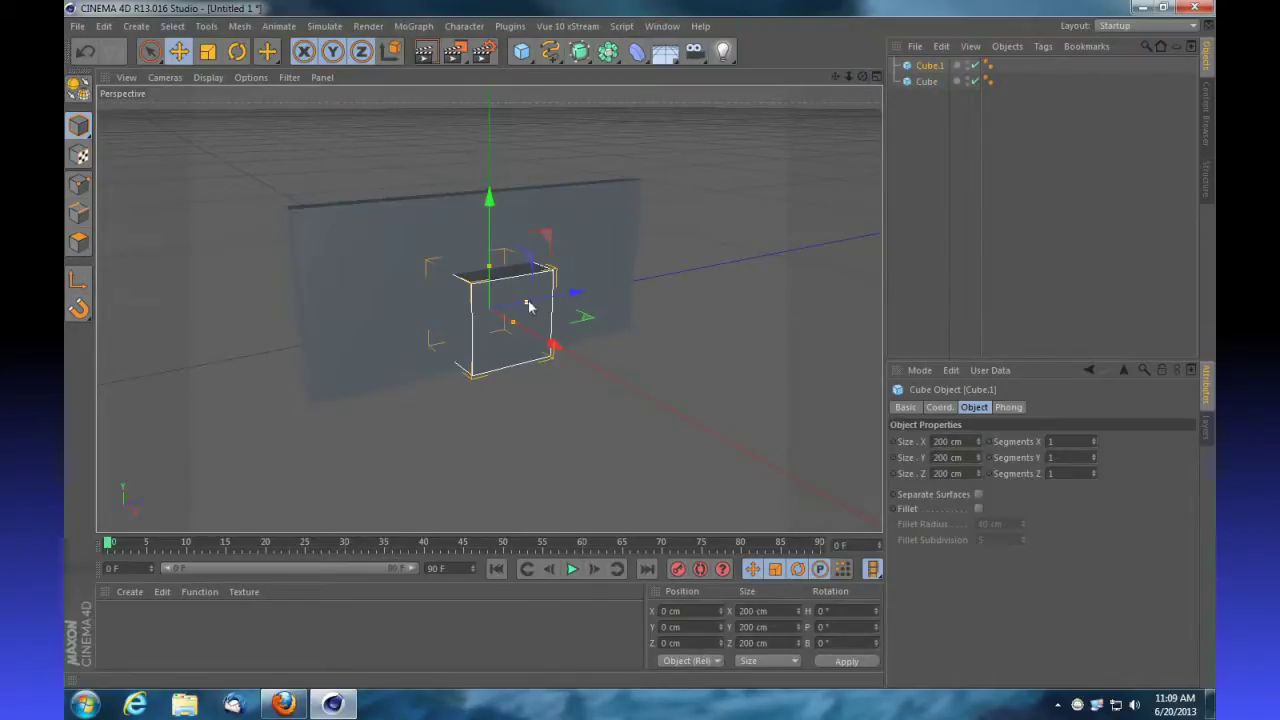
mouse_move(512, 322)
mouse_down()
mouse_move(516, 303)
mouse_move(494, 320)
mouse_up()
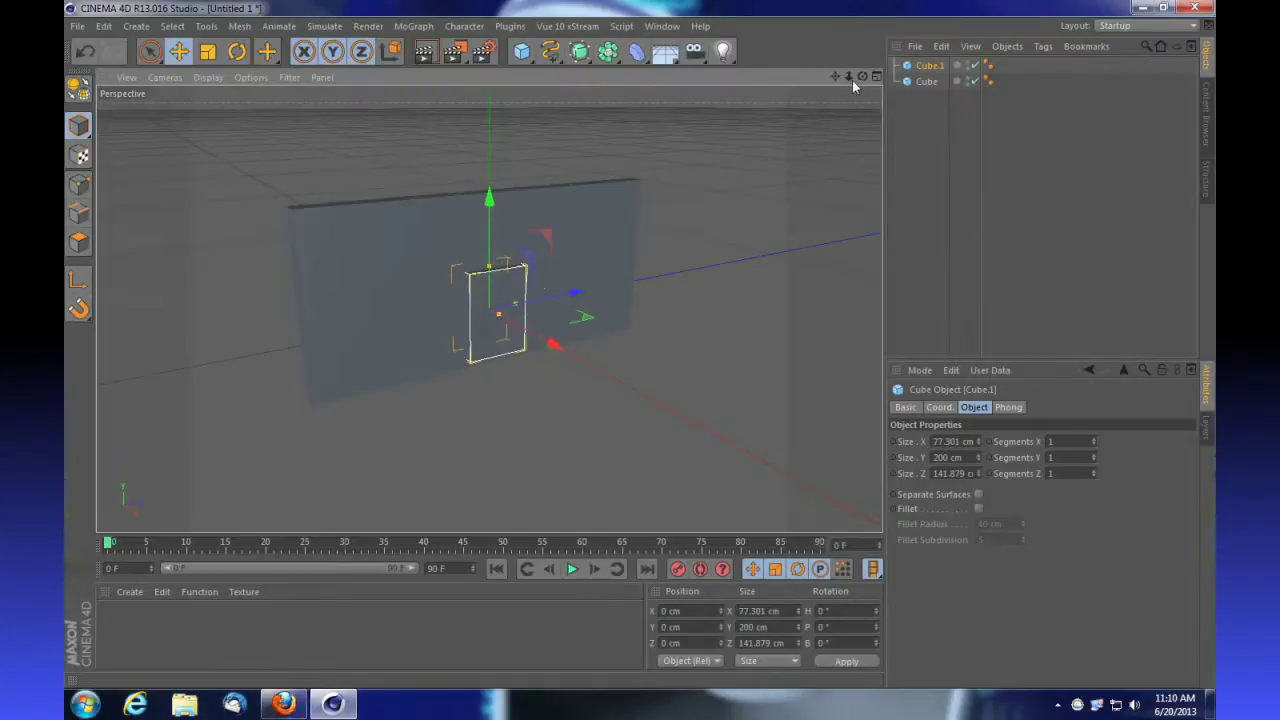
mouse_move(862, 76)
mouse_down()
mouse_move(1060, 84)
mouse_move(1100, 100)
mouse_move(860, 82)
mouse_up()
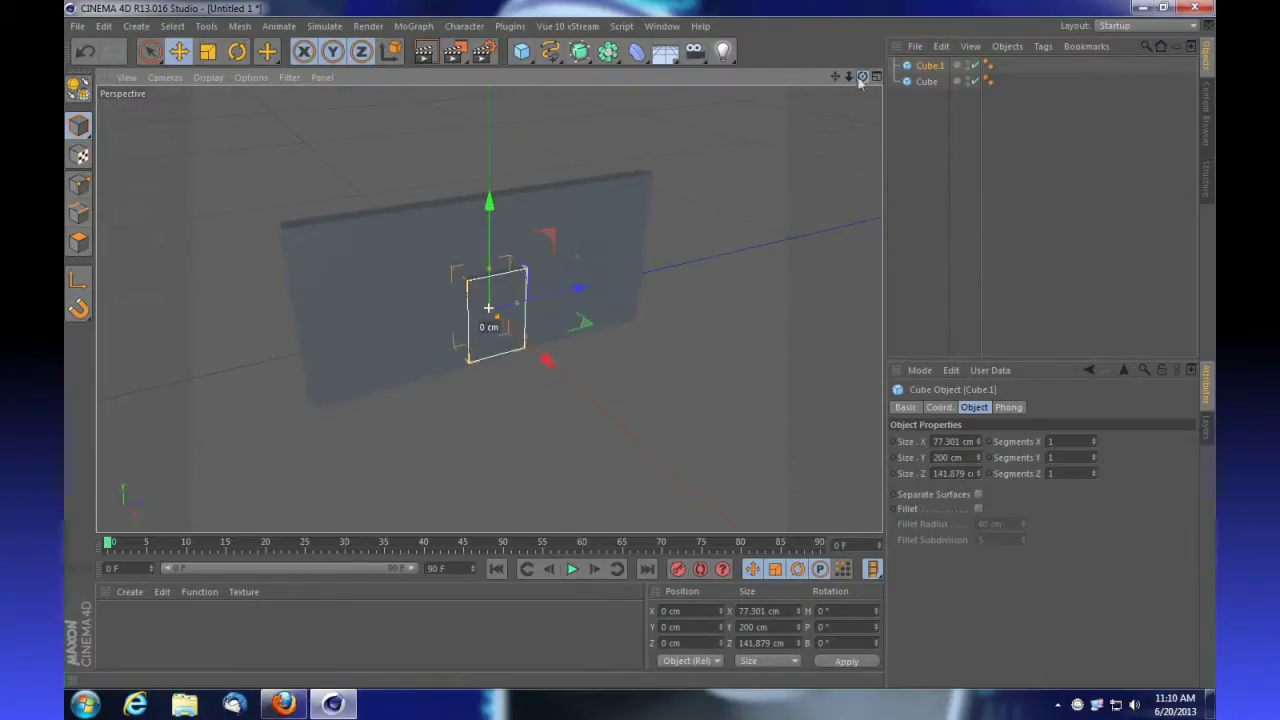
drag(490, 270, 489, 183)
drag(862, 76, 925, 36)
drag(491, 178, 489, 209)
drag(866, 78, 815, 380)
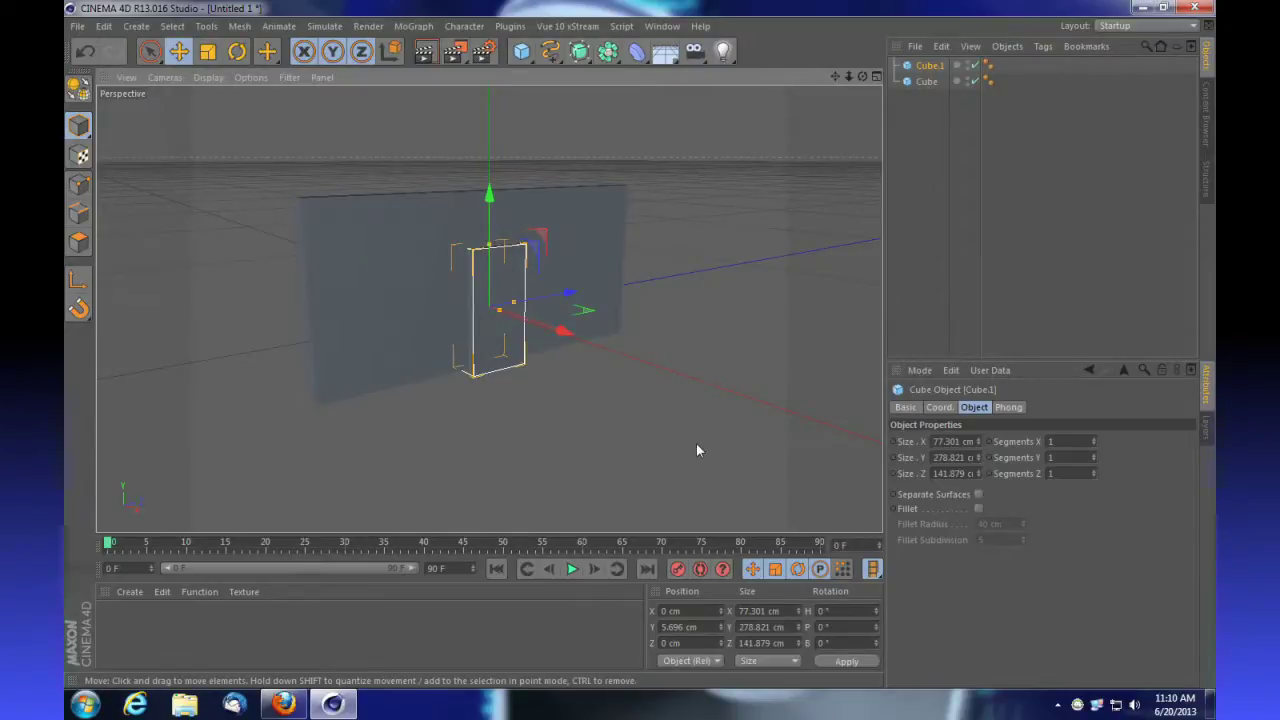
- Duplicate the door-sized cube and move the copy out of the wall to about 554 cm on X
key(ctrl+c)
key(ctrl+v)
drag(563, 332, 790, 463)
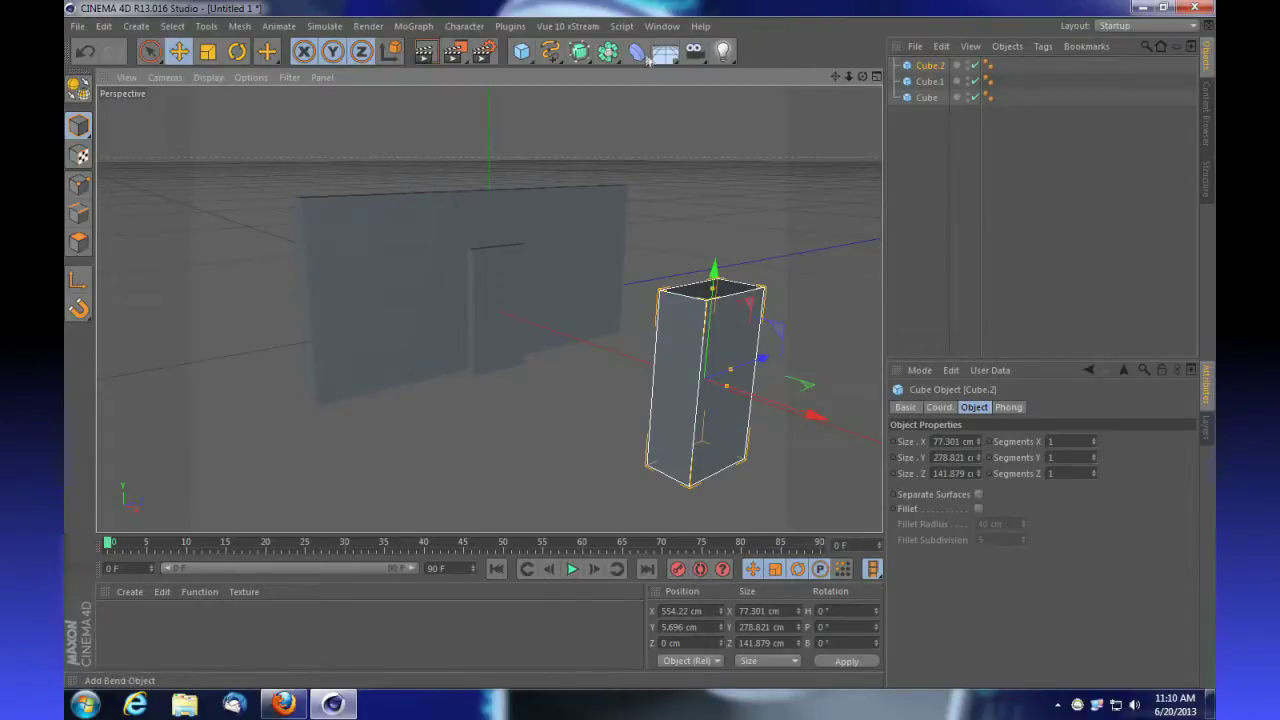
- Add a Boole object, rename the large cube "wall" and make it a child of the Boole
drag(608, 52, 922, 66)
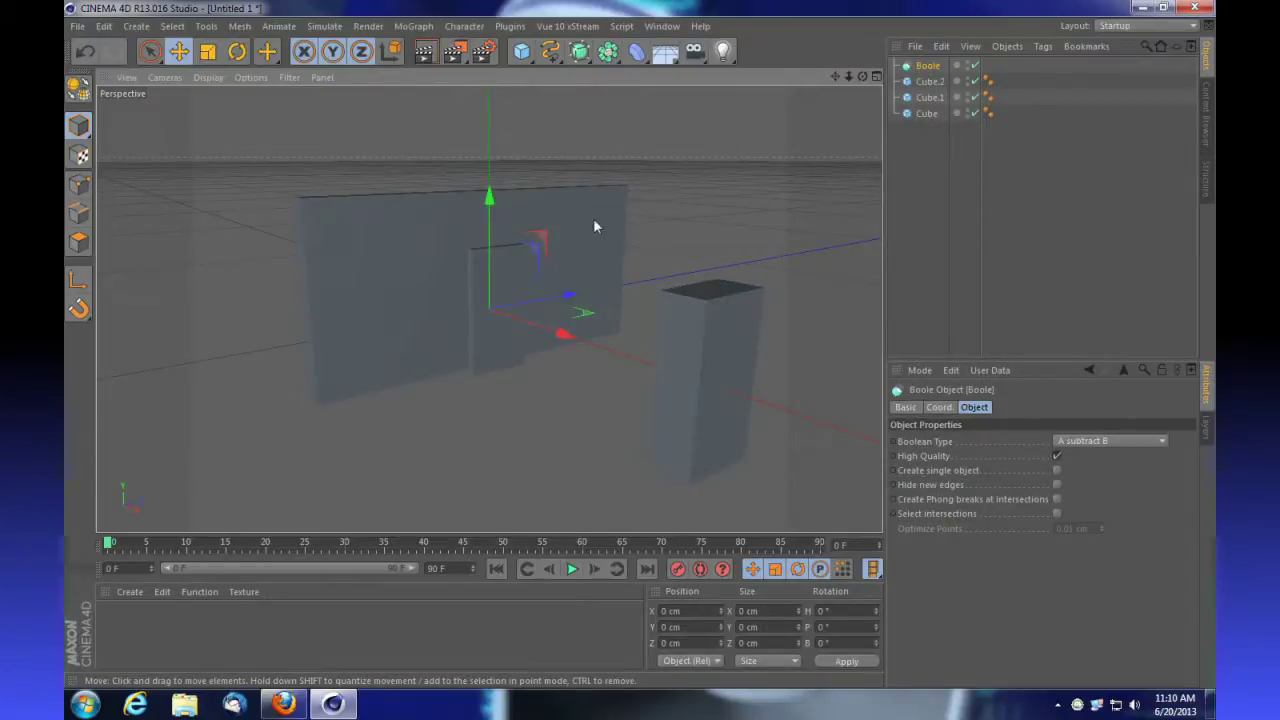
click(594, 223)
double_click(927, 114)
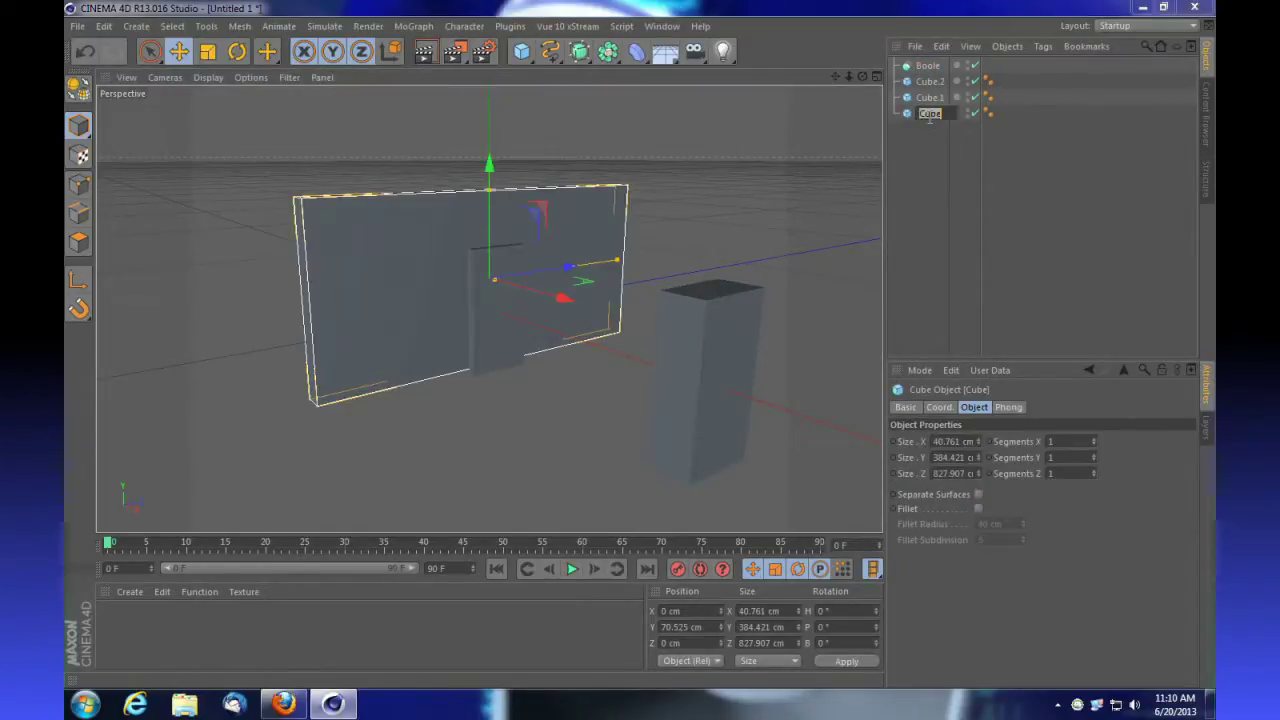
text(wall)
key(Return)
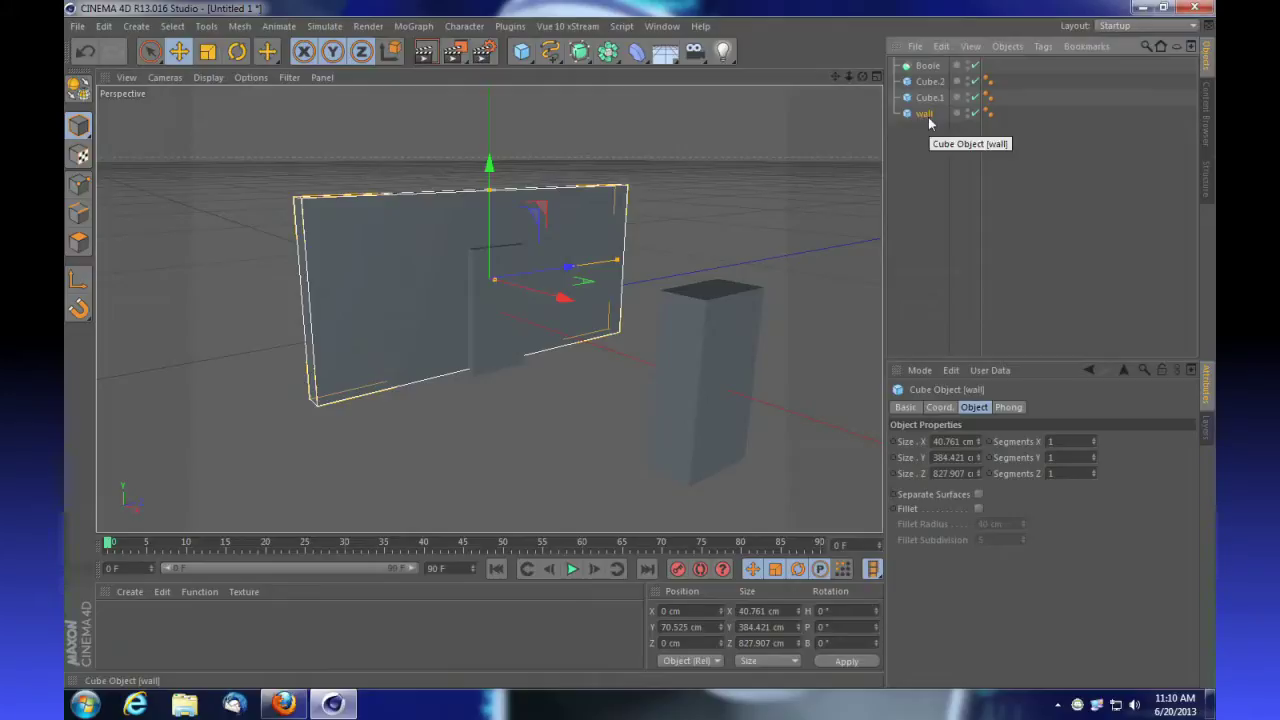
drag(929, 118, 930, 67)
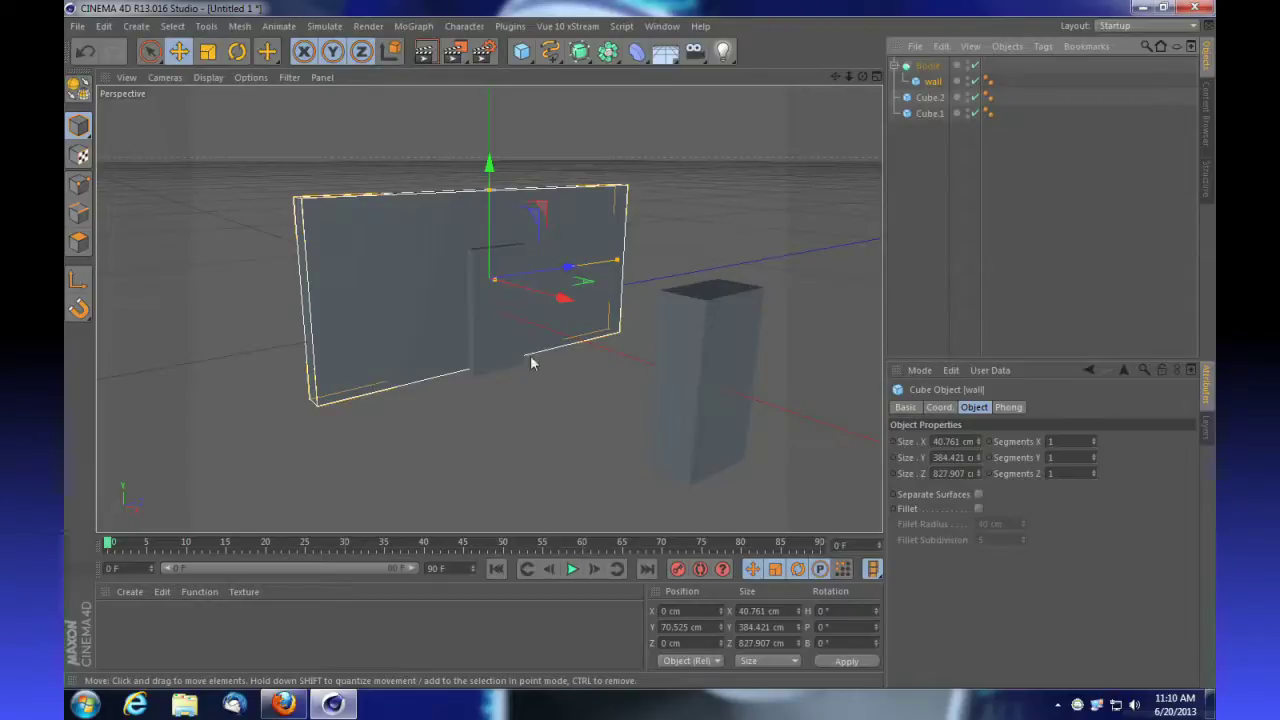
- Rename the cube intersecting the wall "door" and place it in the Boole below the wall to cut the doorway
click(484, 325)
double_click(930, 114)
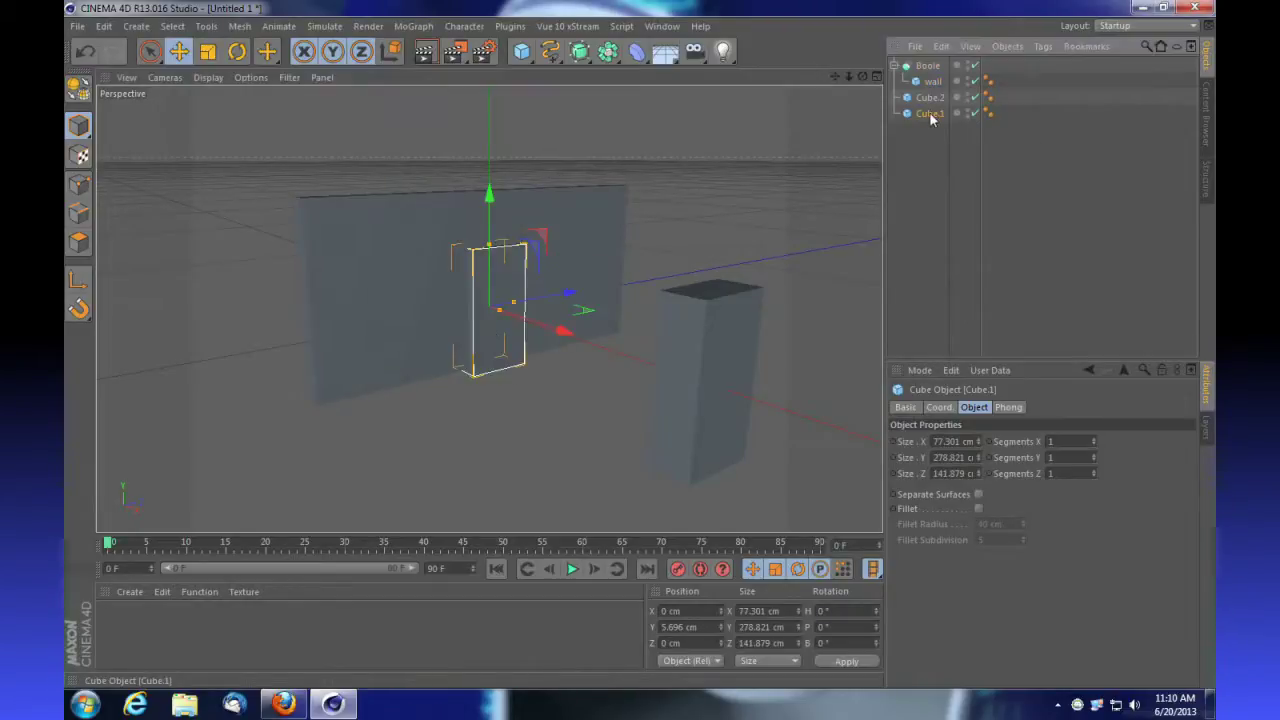
text(door)
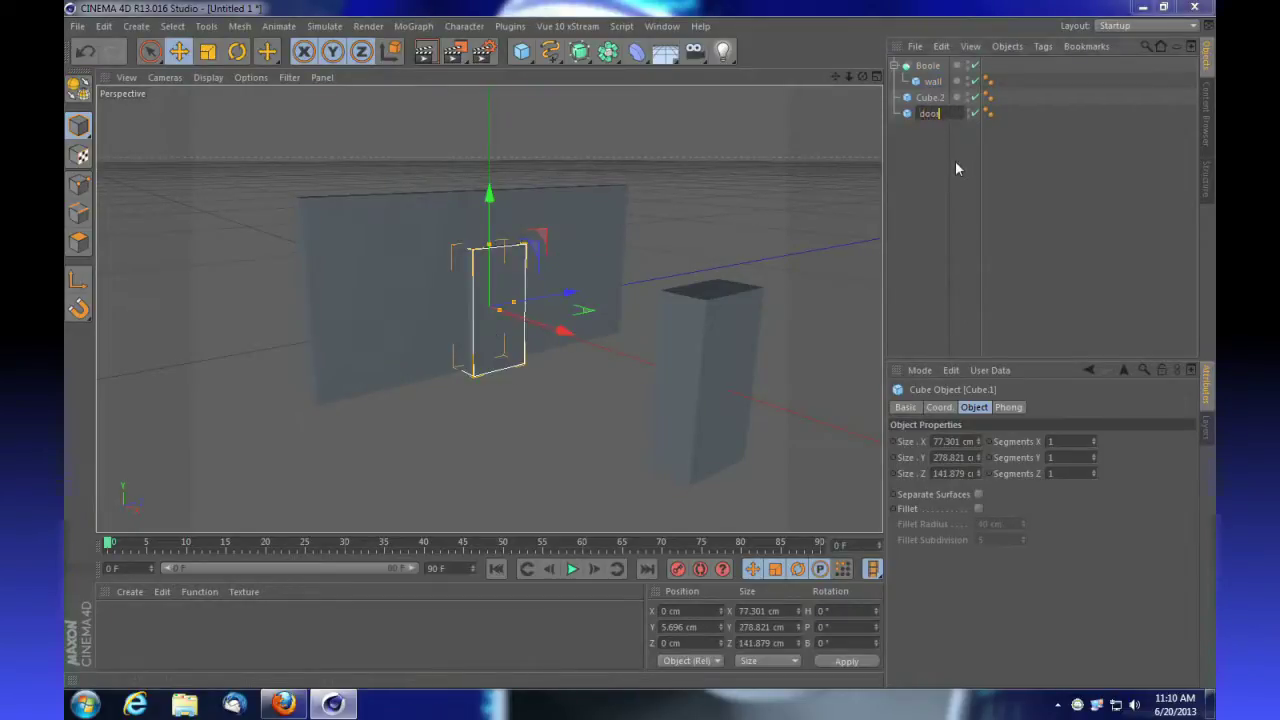
key(Return)
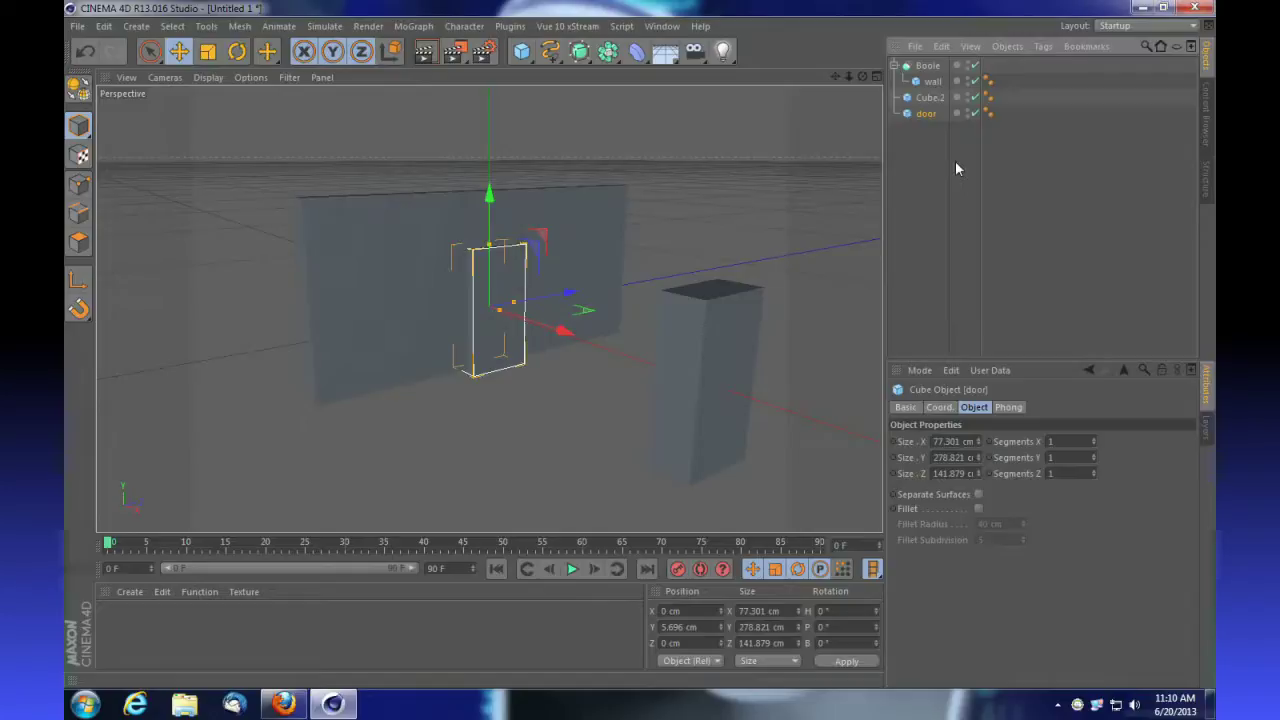
drag(934, 90, 934, 95)
- Enable Create single object and Hide new edges on the Boole, and make it editable
click(928, 66)
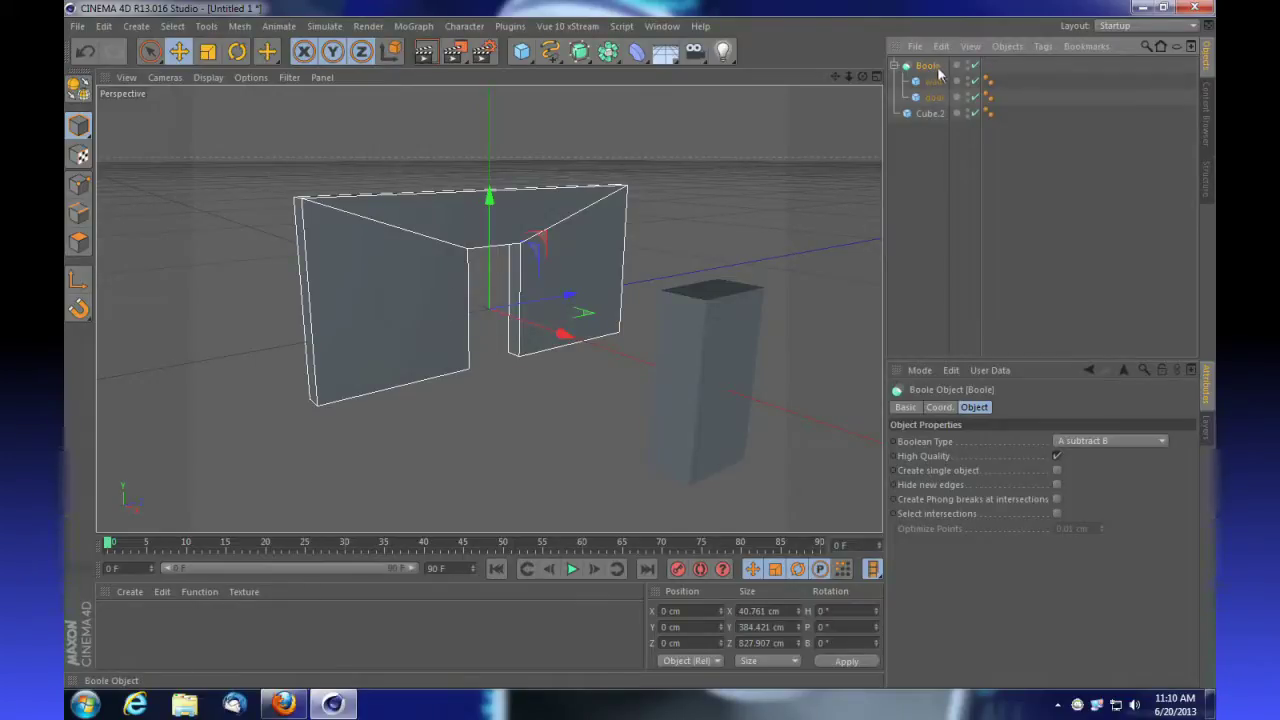
click(1057, 470)
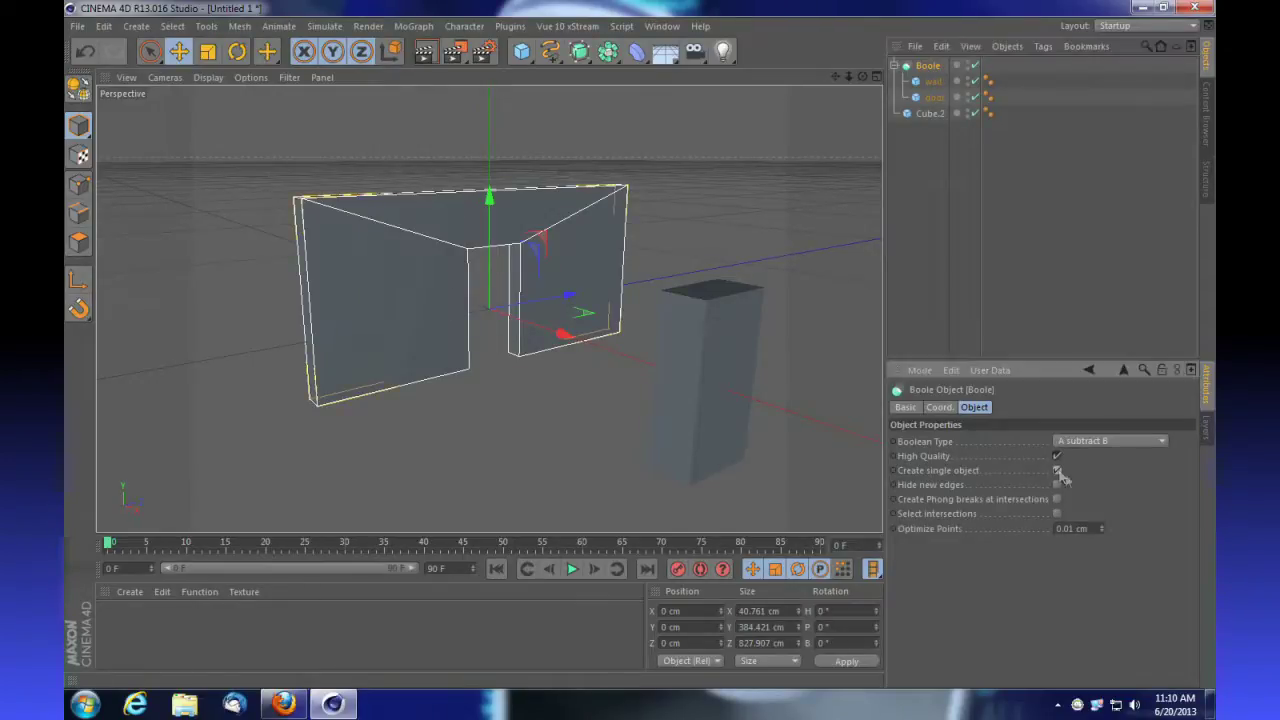
click(1057, 484)
key(c)
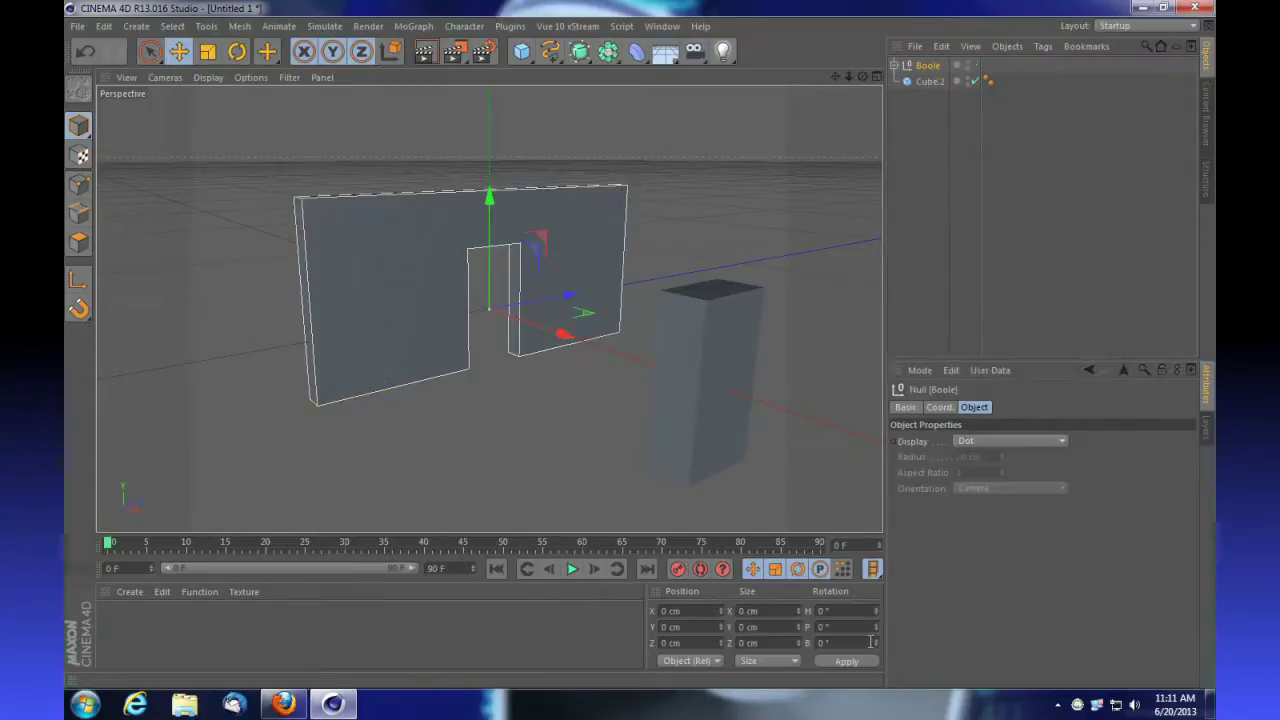
- Take the wall-door mesh out of the Boole null and delete the empty null
click(895, 66)
drag(945, 64, 945, 62)
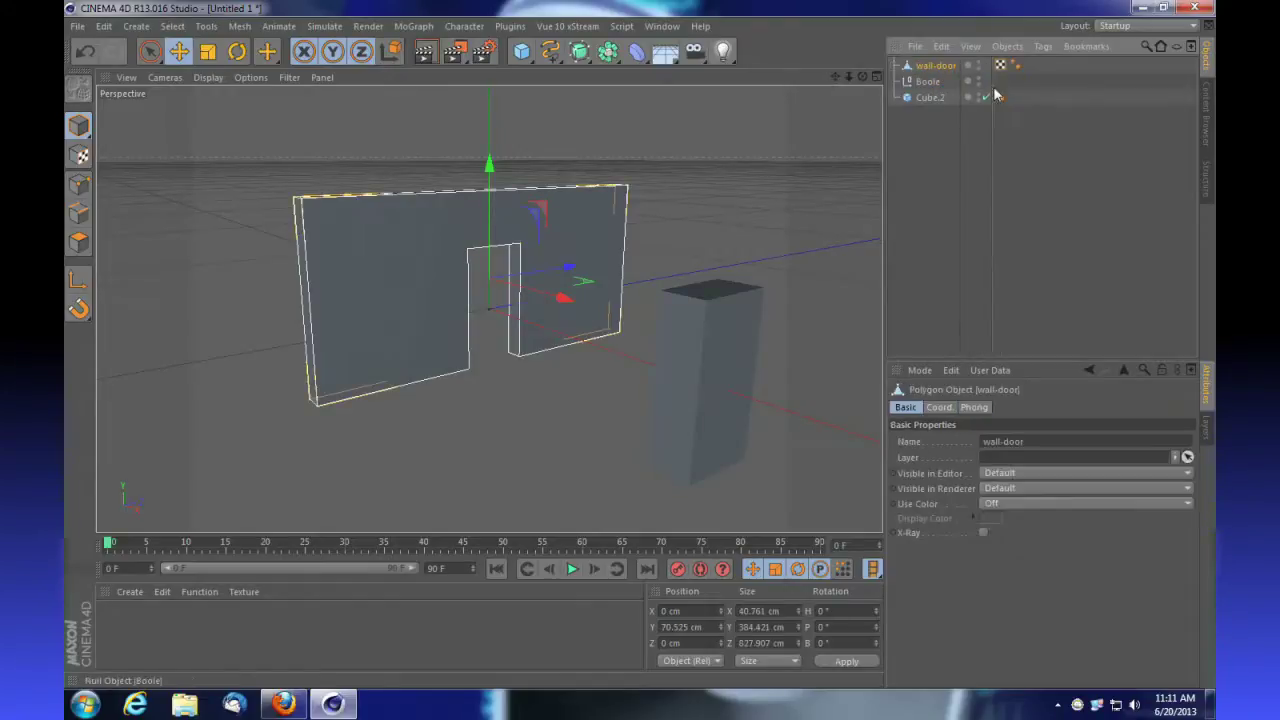
click(930, 82)
key(Delete)
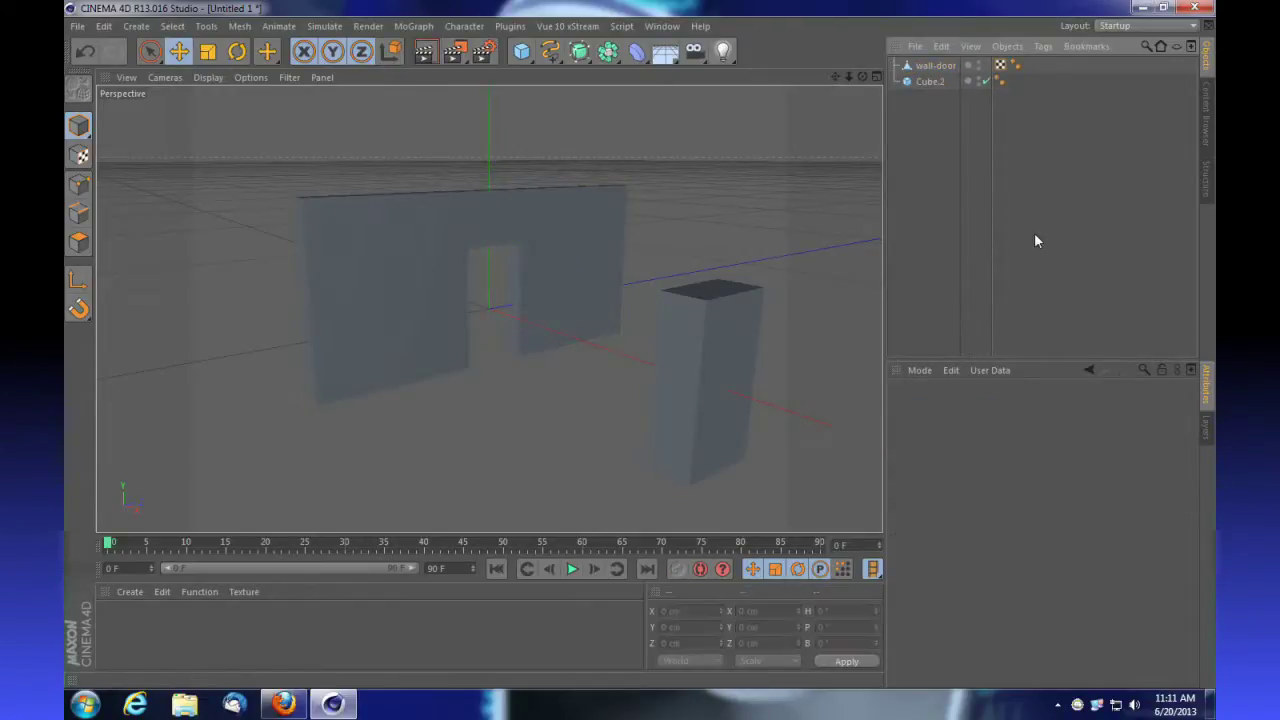
- Move the spare door cube along X back into the doorway and thin it to about 13.5 cm
click(728, 366)
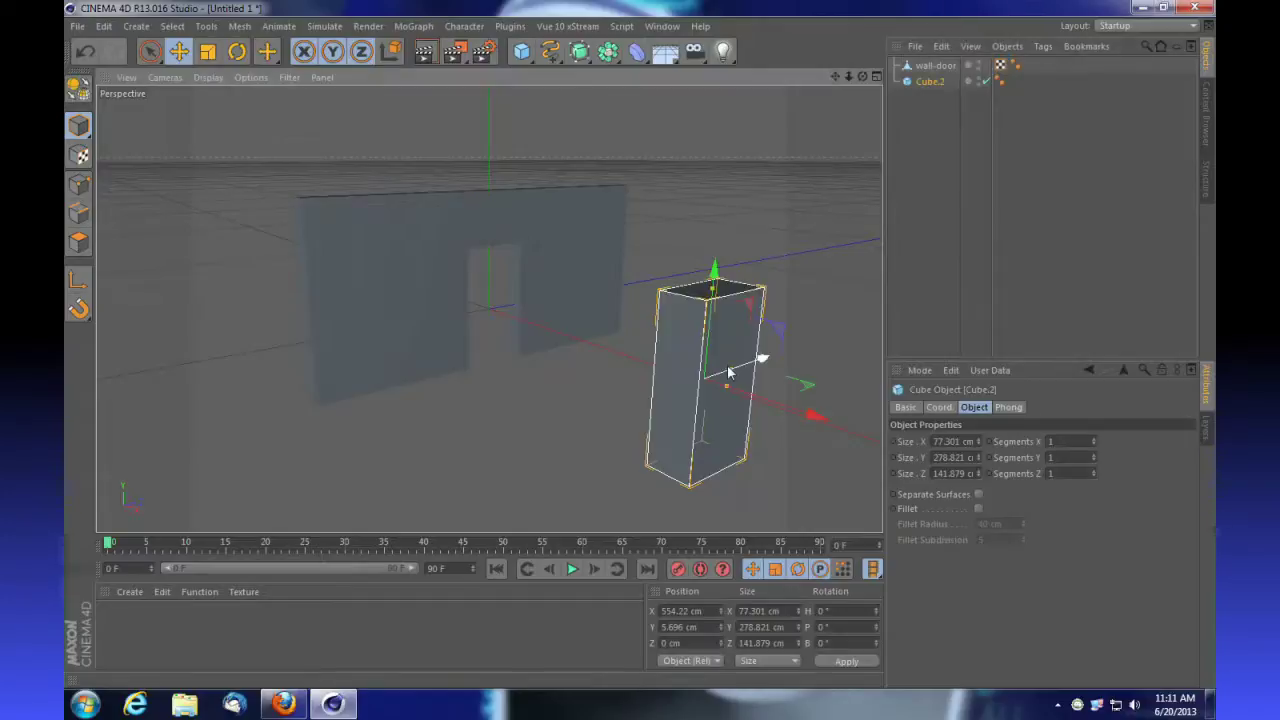
drag(811, 417, 553, 366)
mouse_move(862, 76)
mouse_down()
mouse_move(780, 80)
mouse_move(862, 100)
mouse_up()
drag(504, 313, 496, 318)
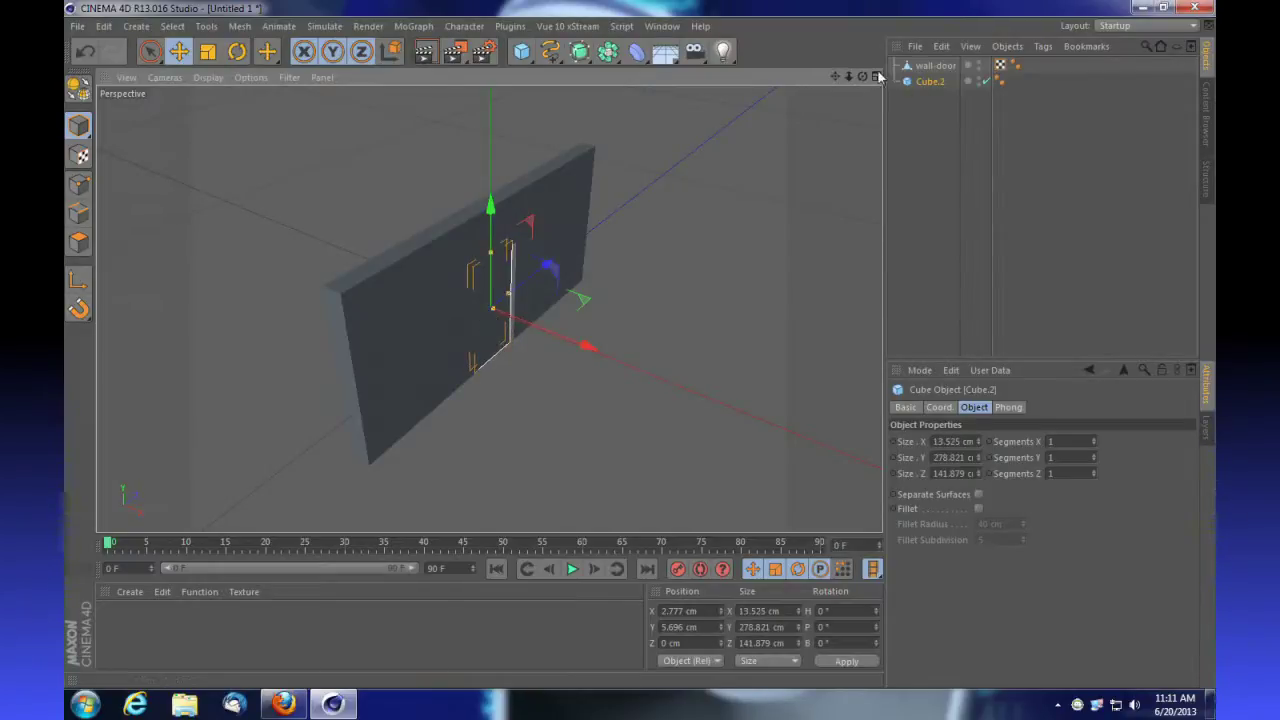
- Align the door with one face of the wall in the Top view, at about -12.6 cm on X
click(876, 76)
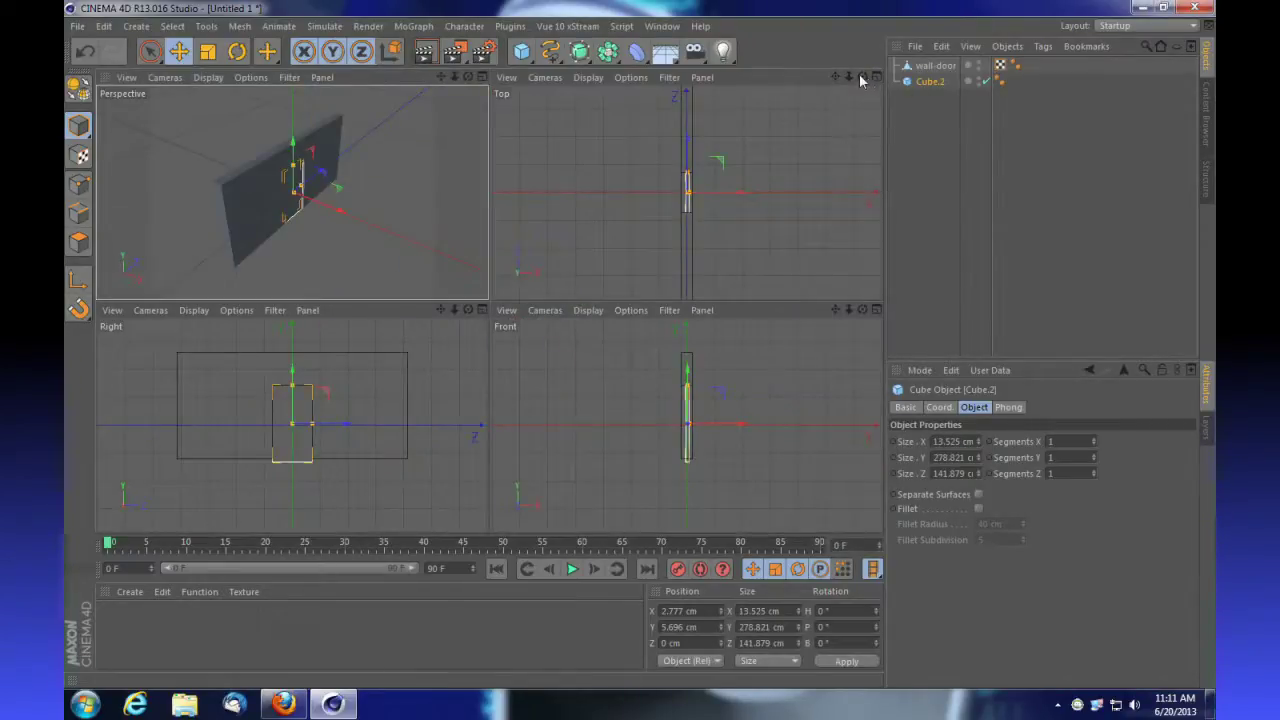
drag(849, 76, 846, 76)
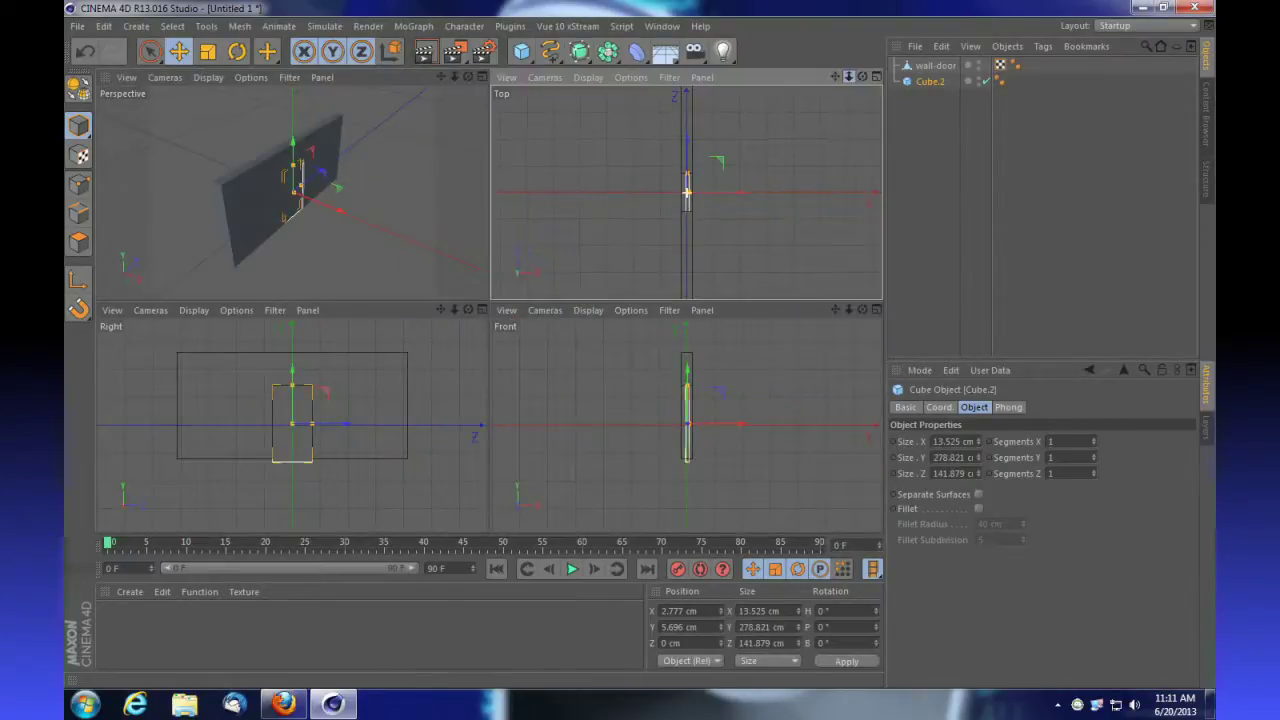
click(876, 77)
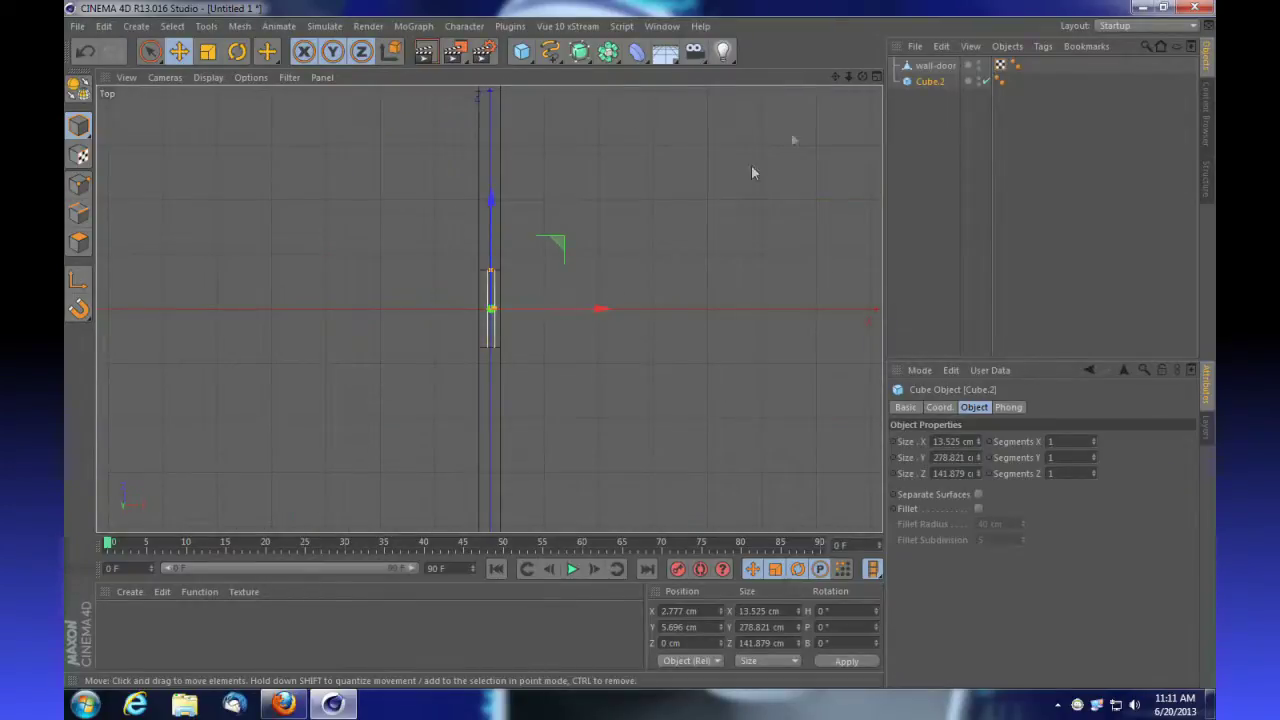
drag(848, 76, 847, 75)
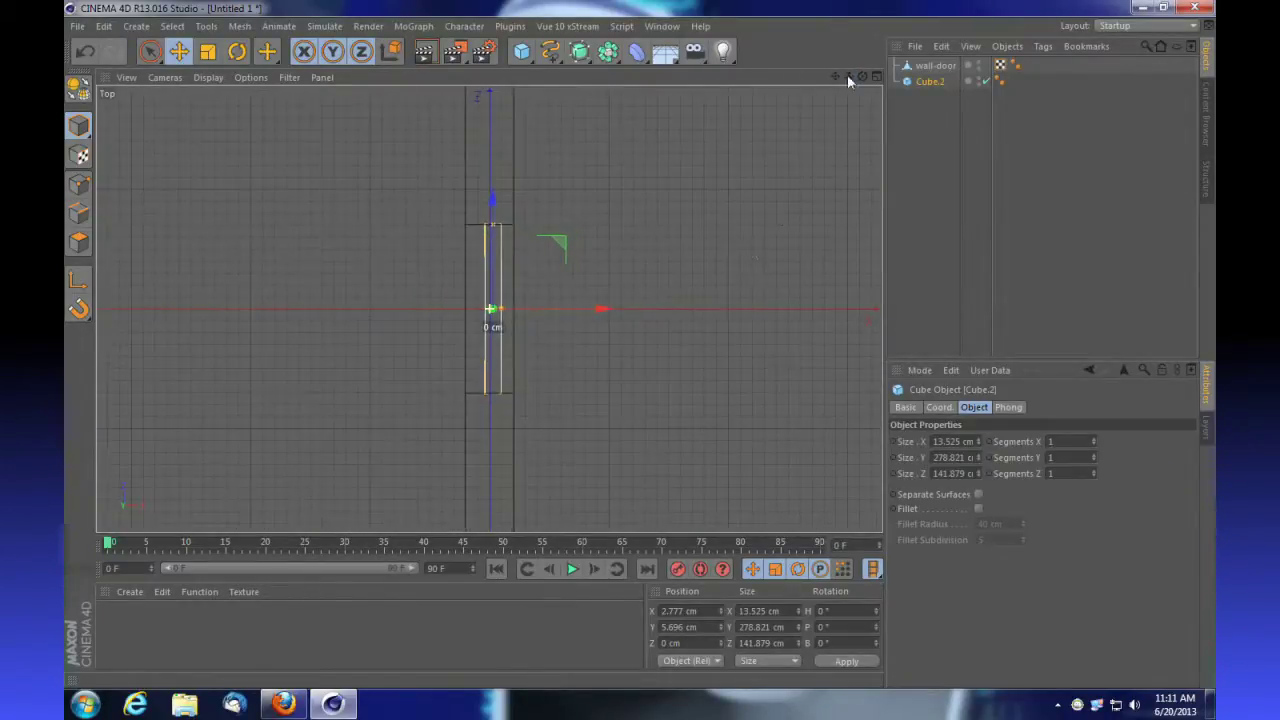
drag(601, 310, 586, 318)
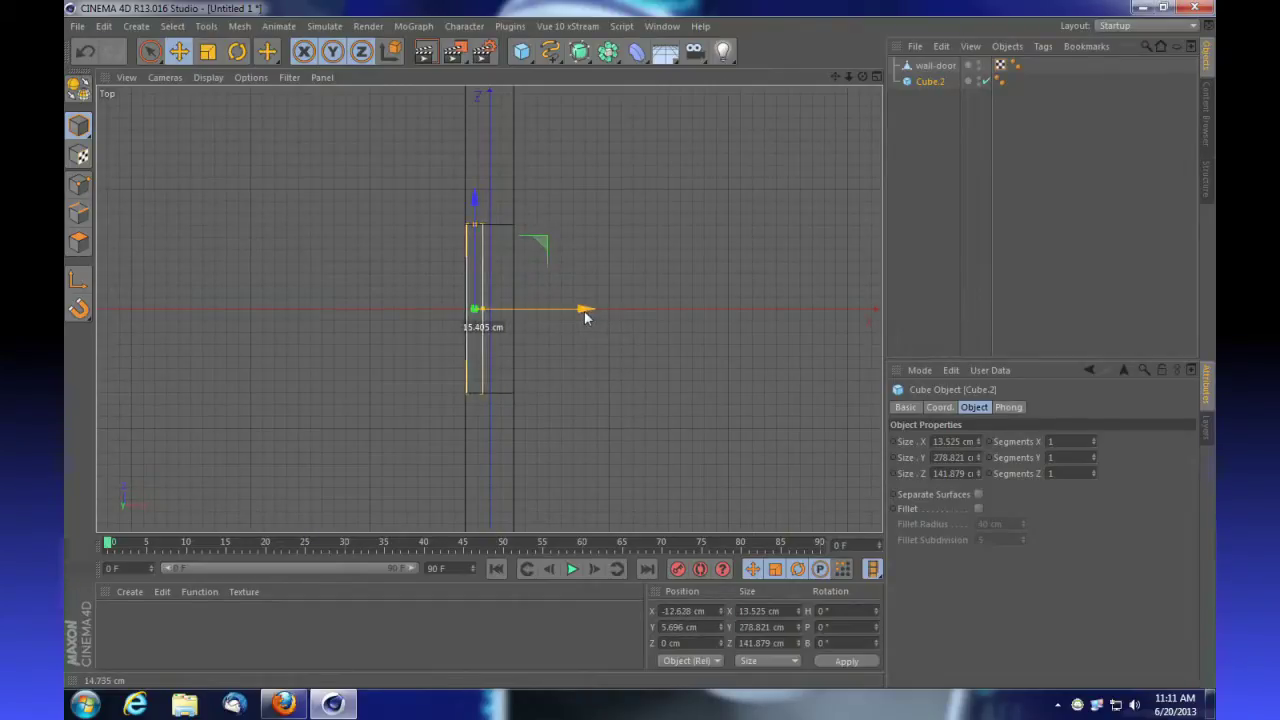
click(876, 77)
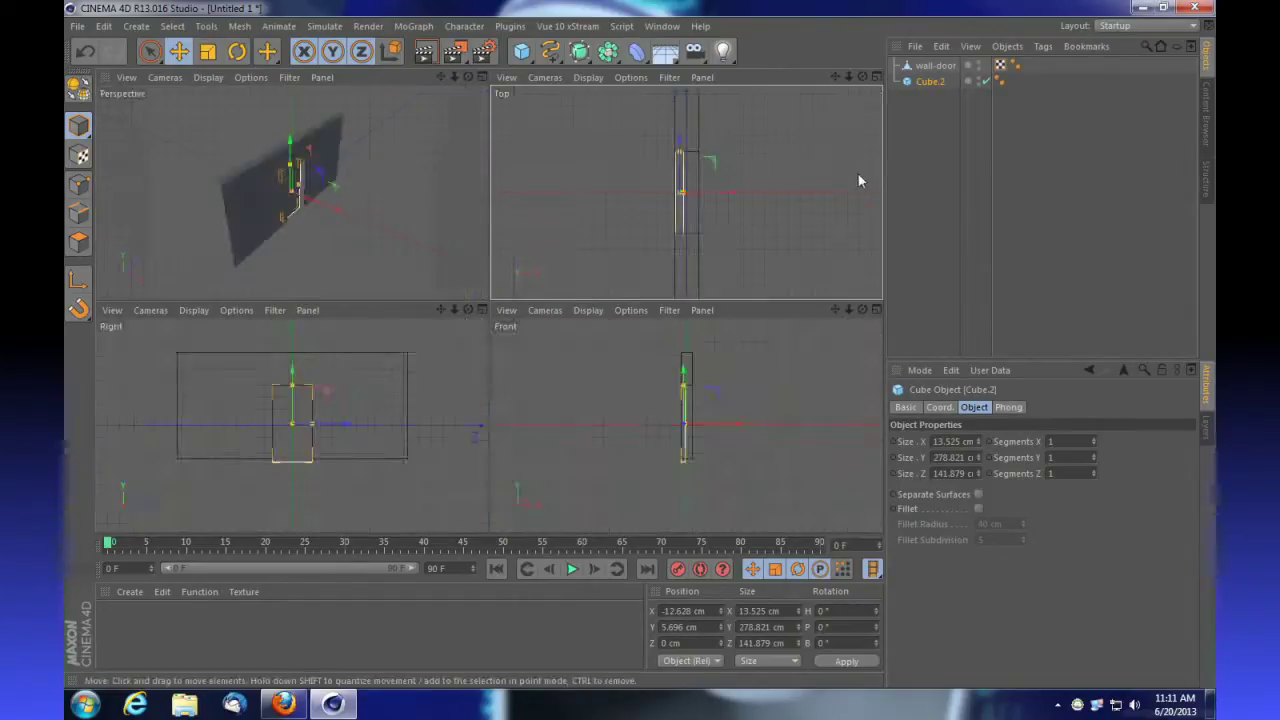
- Shrink the door to about 137 cm wide and 264 cm tall, and shift it to about 12.5 cm on Y to fit the opening
drag(467, 78, 467, 83)
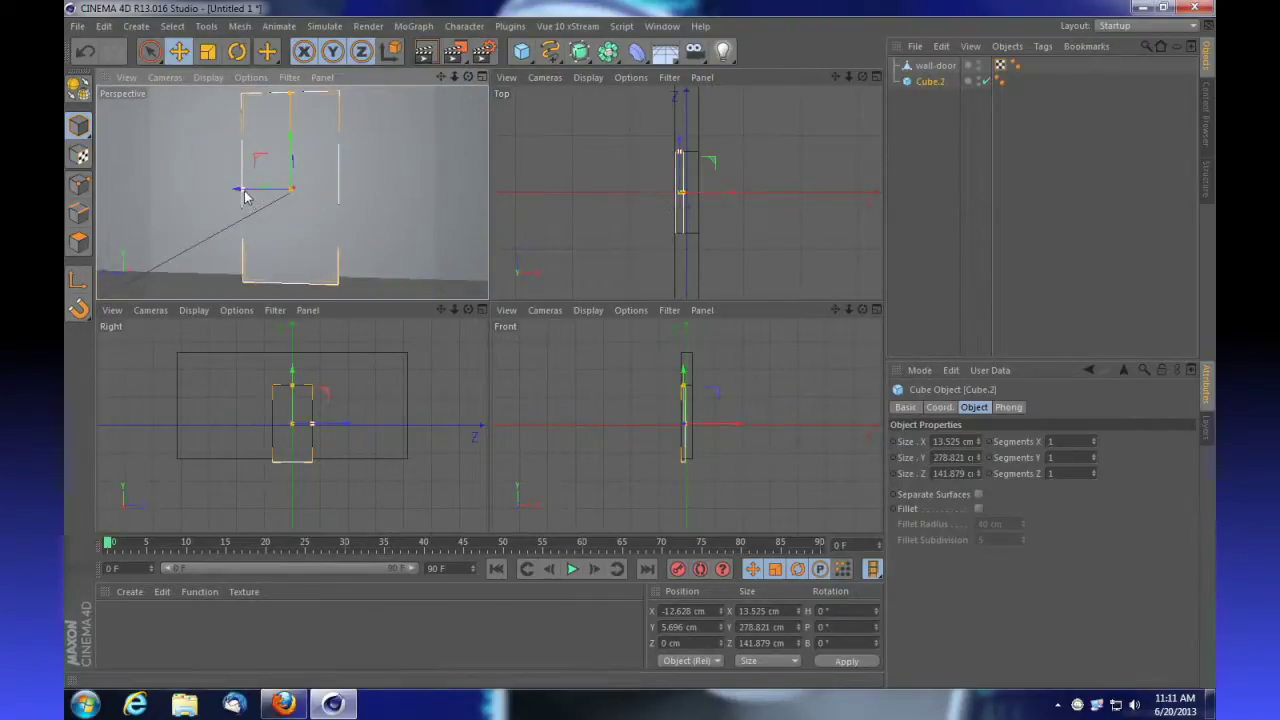
drag(242, 194, 247, 196)
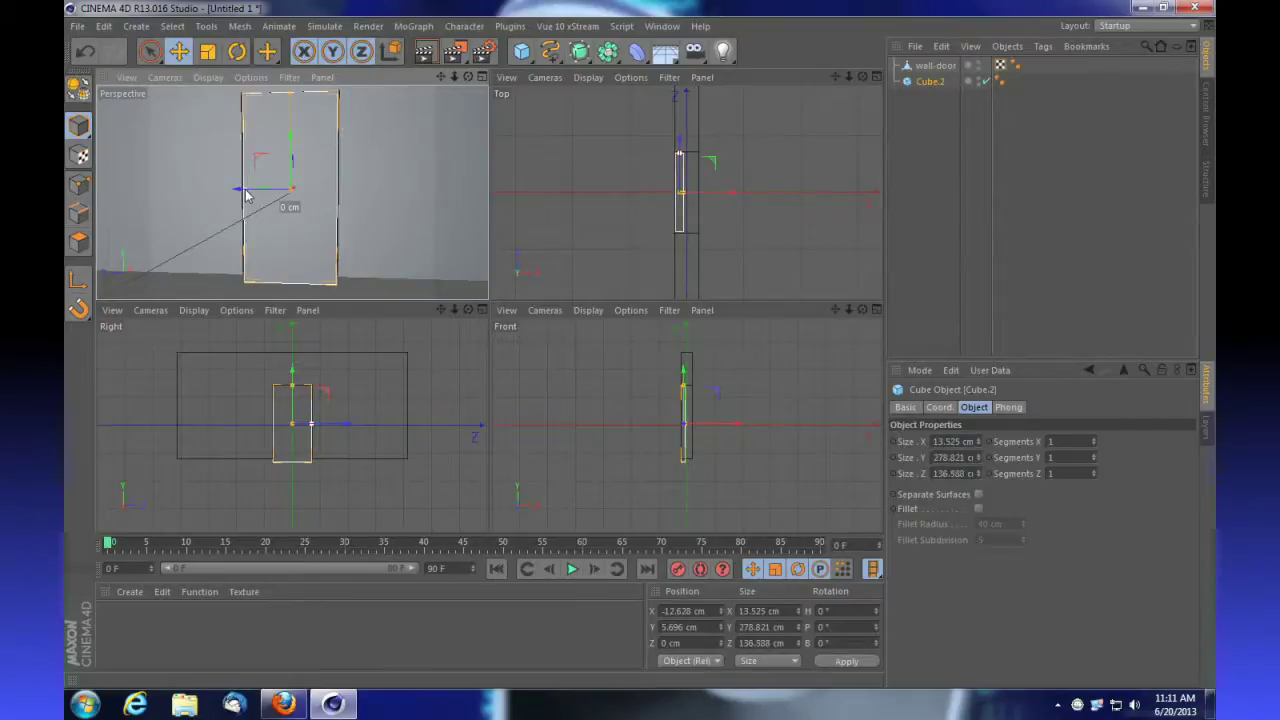
drag(290, 97, 290, 140)
click(875, 310)
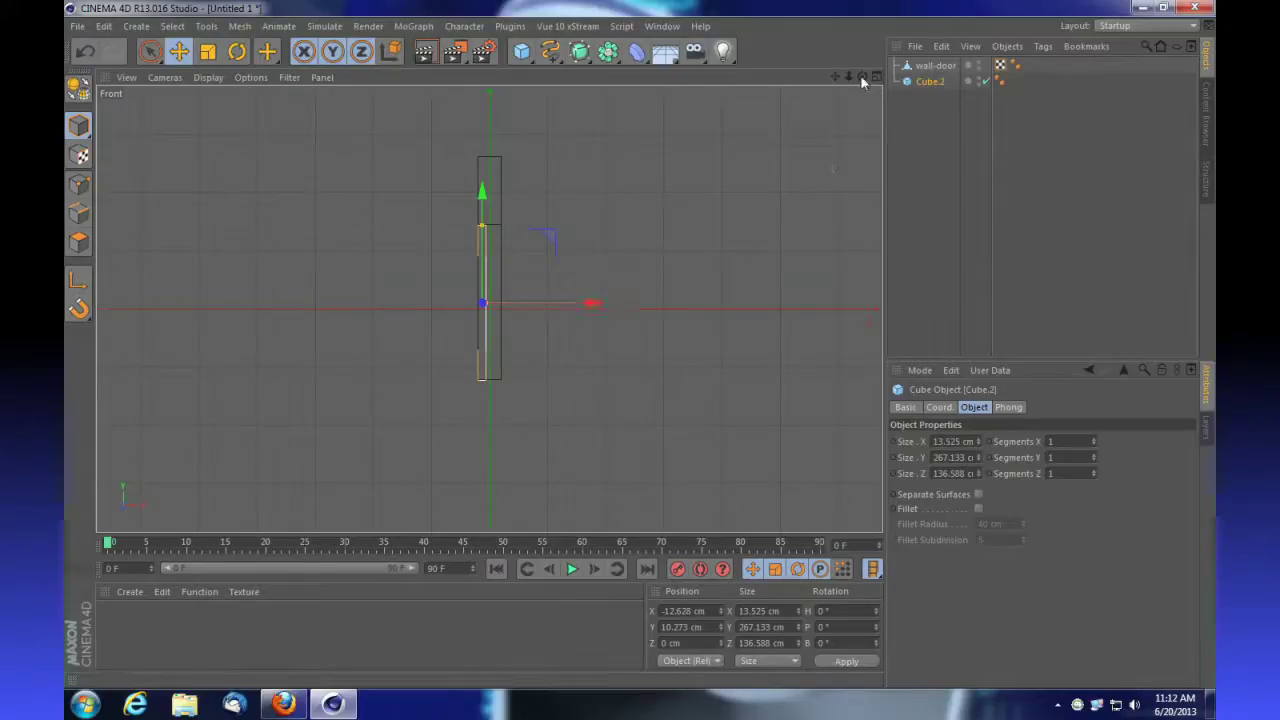
drag(848, 76, 912, 76)
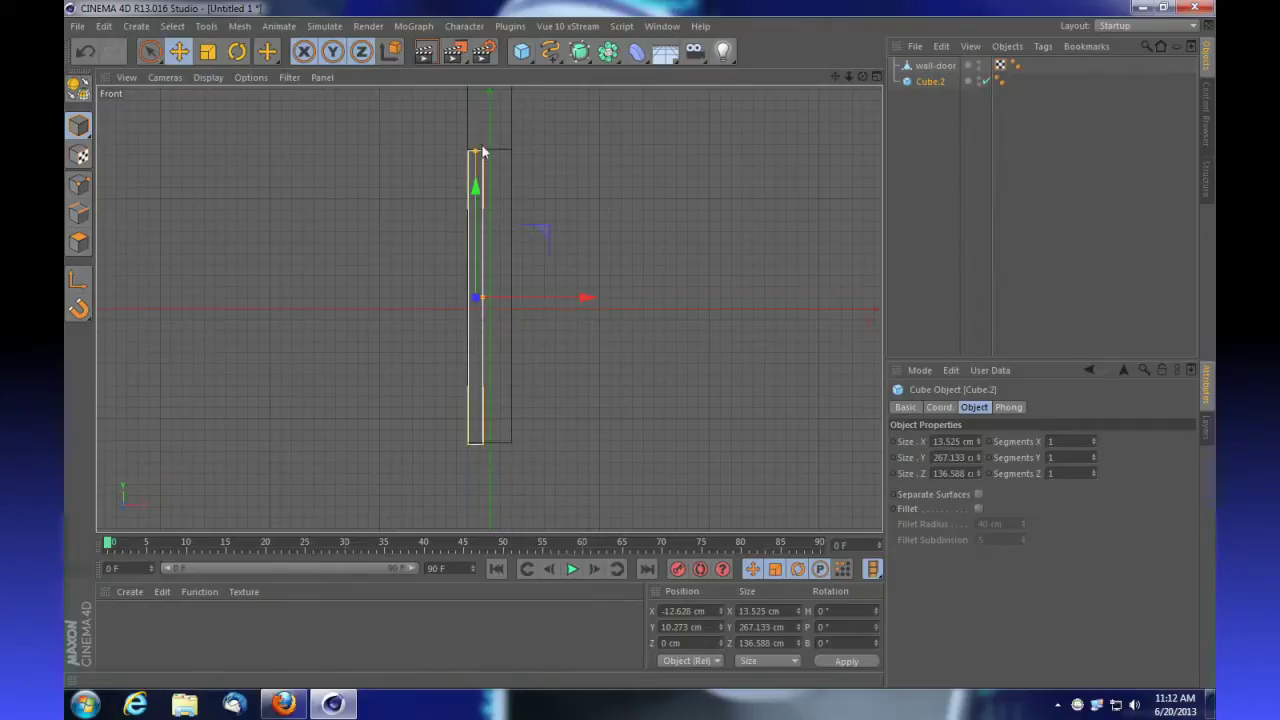
drag(476, 155, 476, 187)
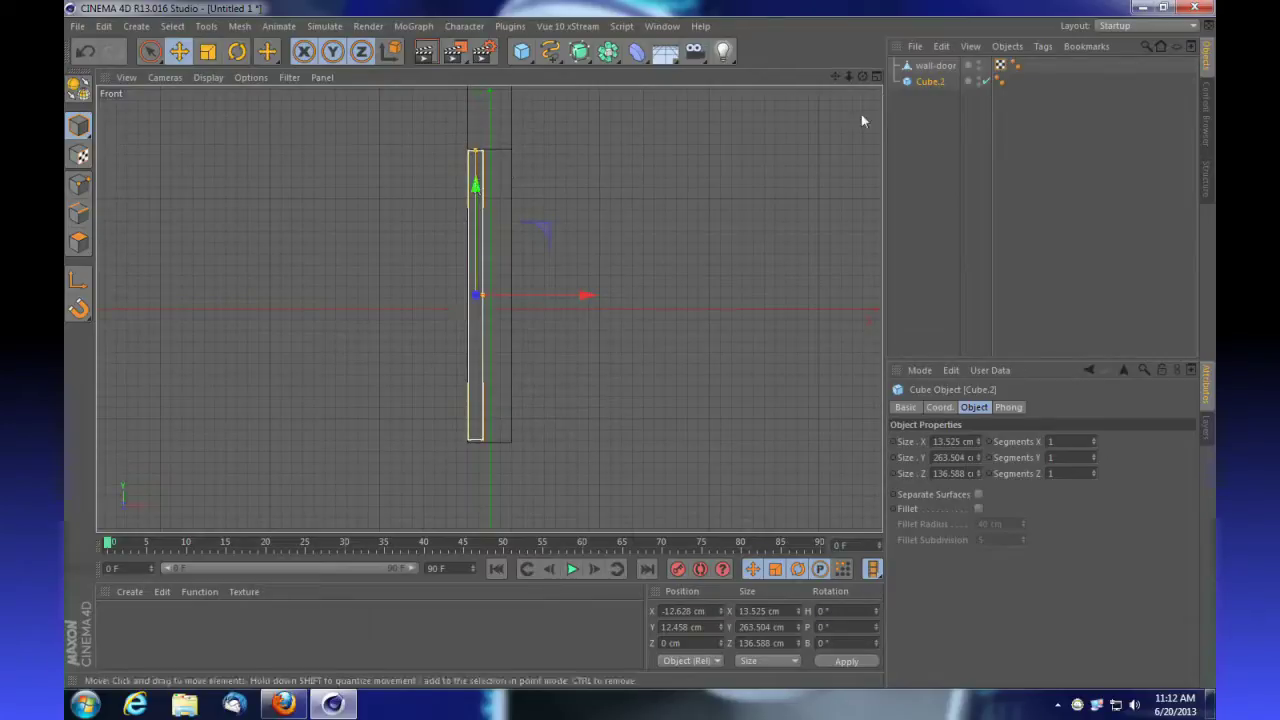
- Return to the Perspective view and rename the cube in the doorway as door
click(876, 76)
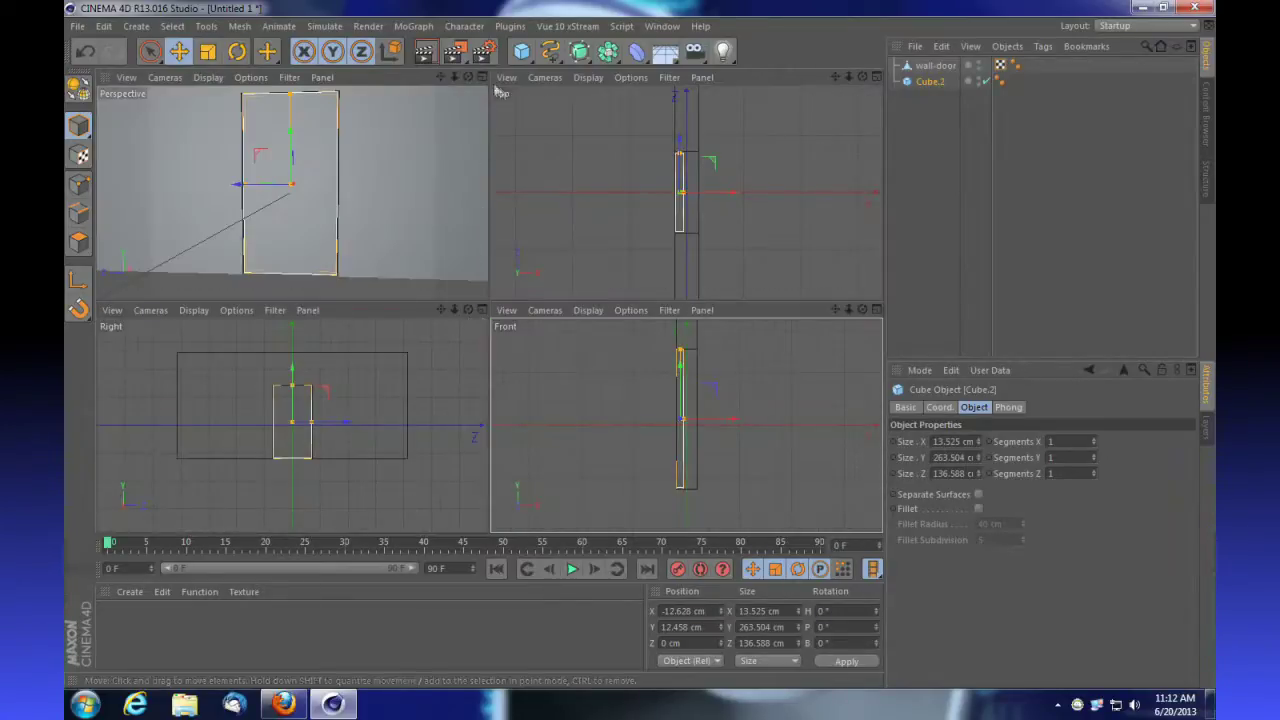
click(482, 77)
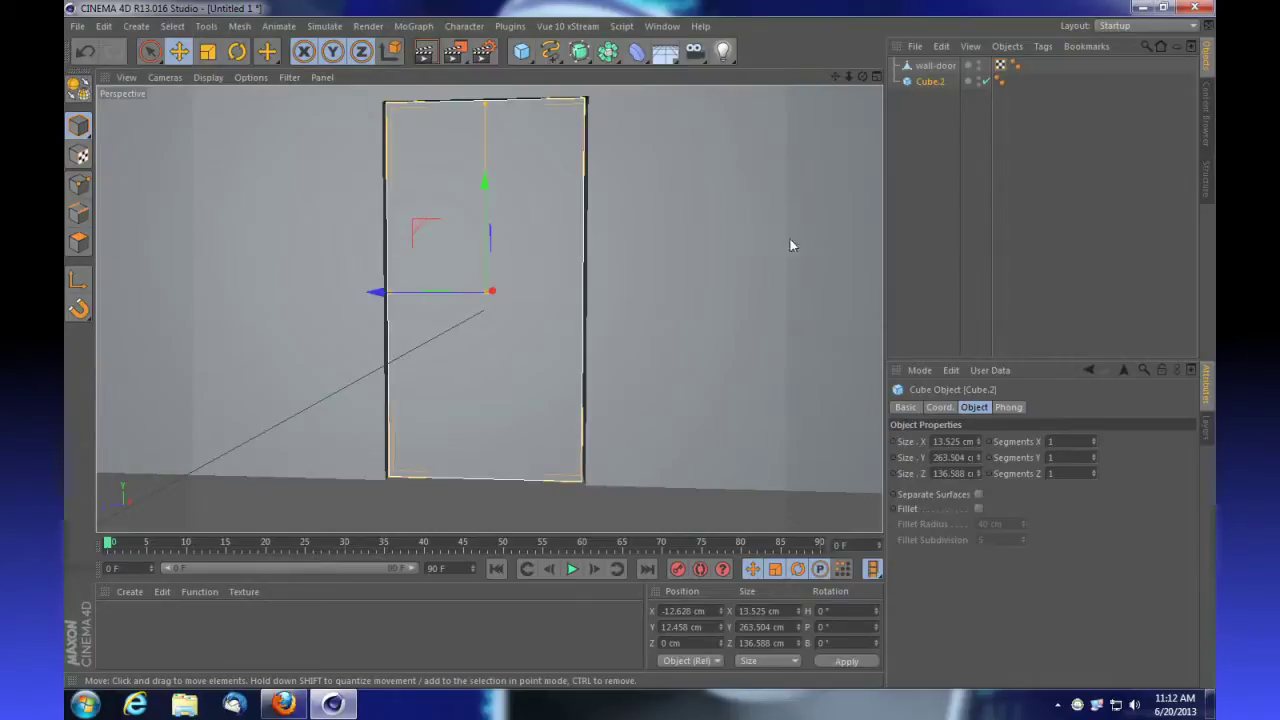
drag(848, 77, 765, 77)
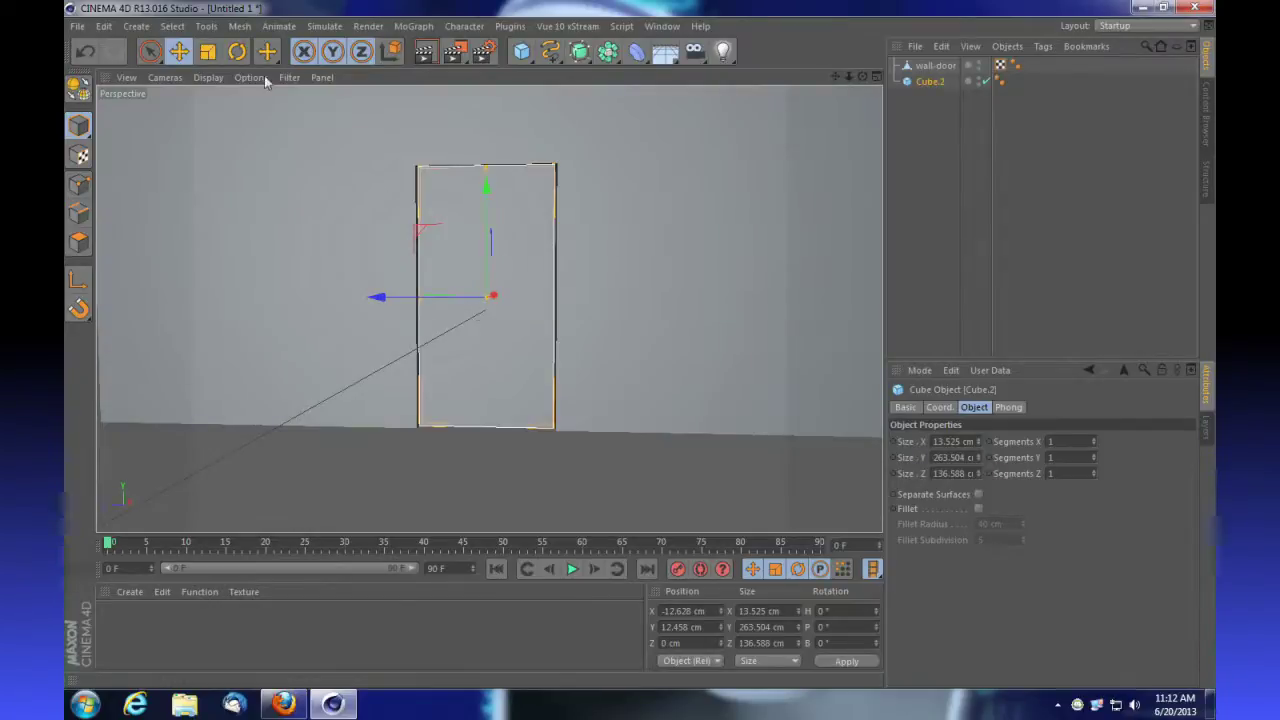
click(237, 51)
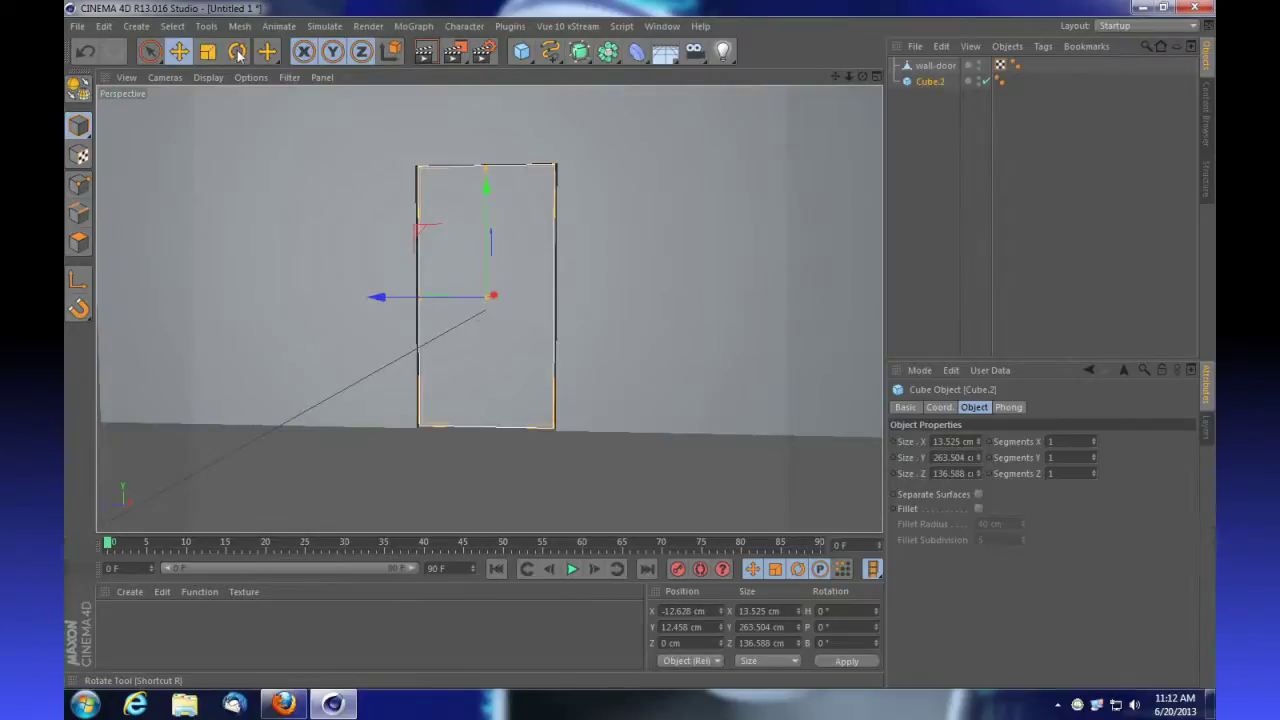
double_click(929, 81)
text(door)
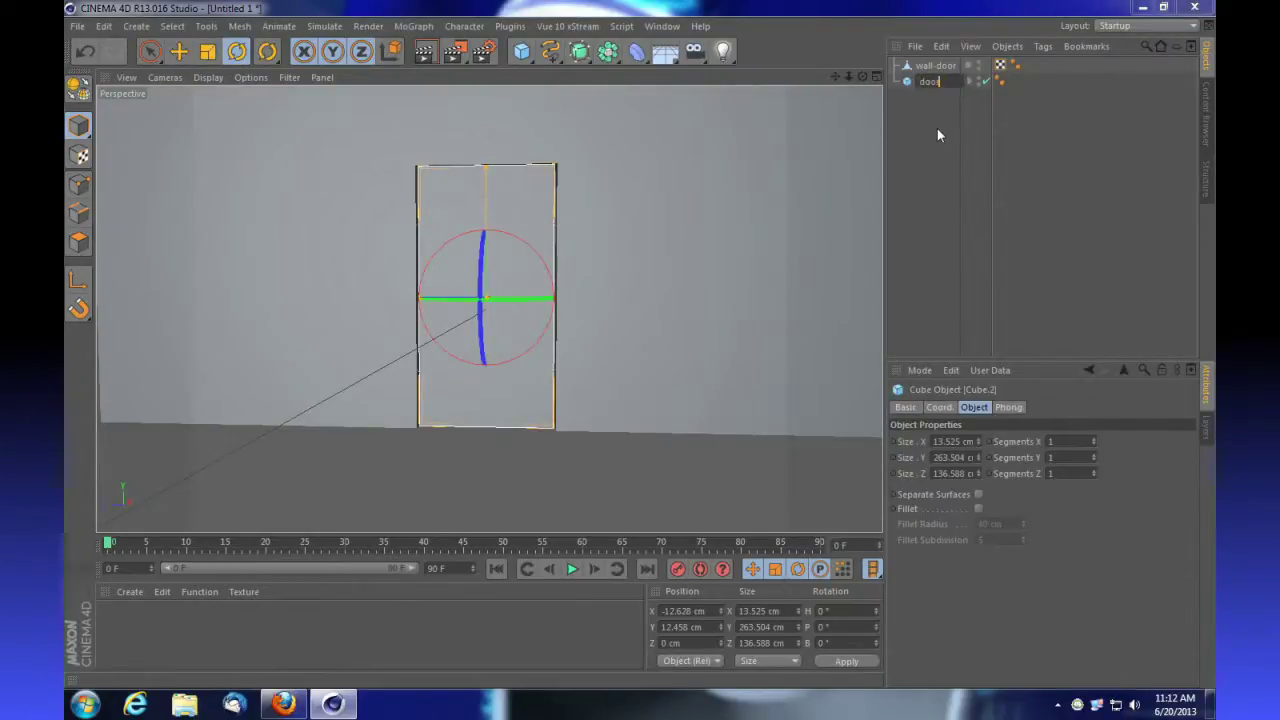
key(Return)
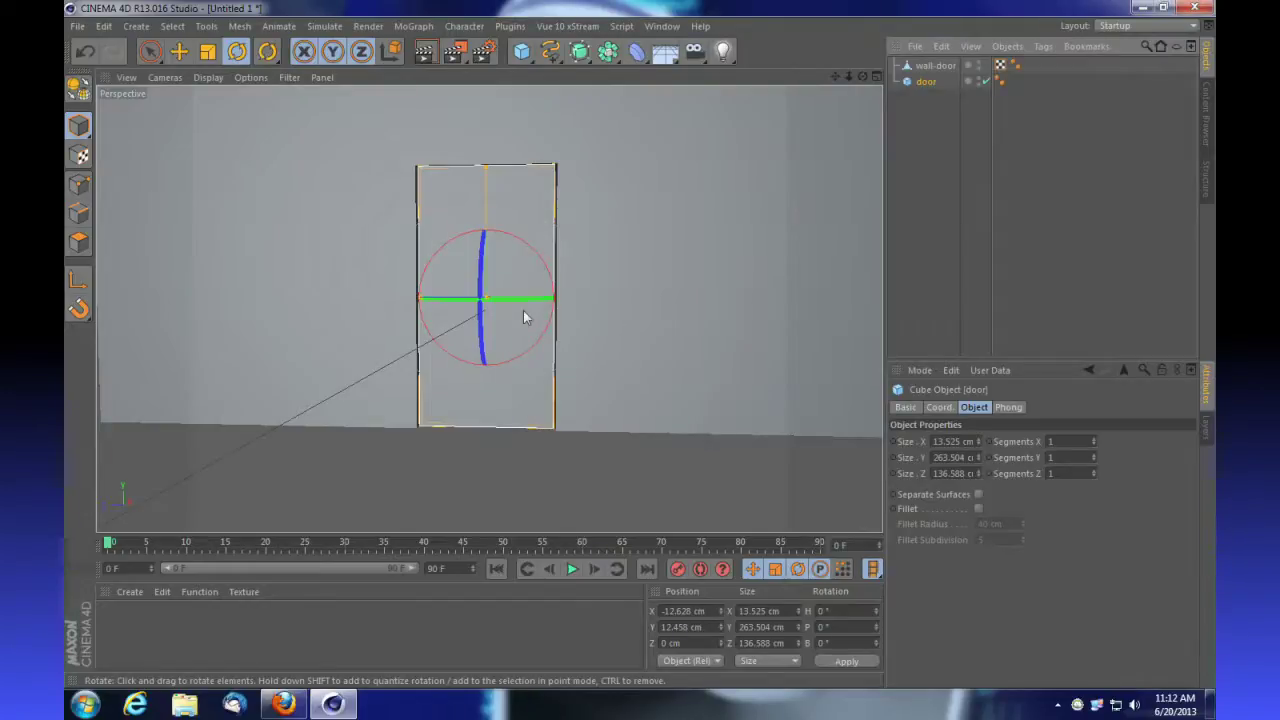
- Try to rotate the door about its central vertical axis, and undo the rotation
drag(523, 318, 562, 295)
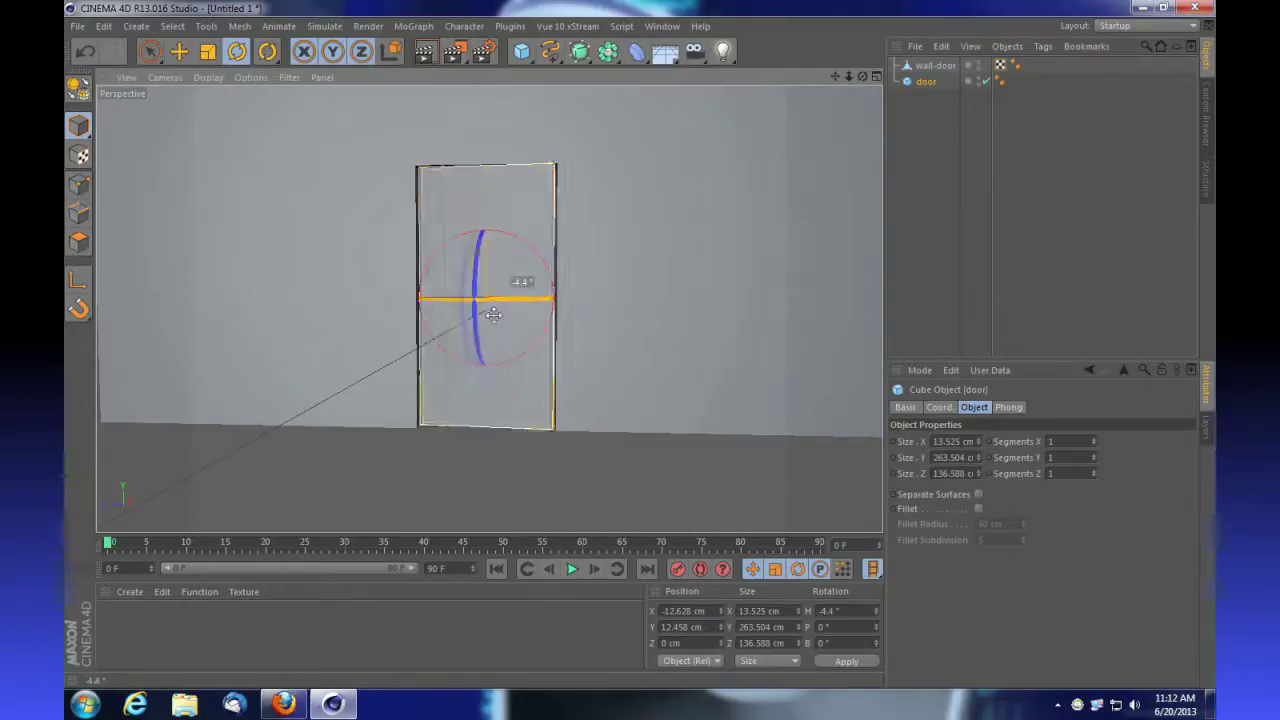
drag(493, 315, 877, 240)
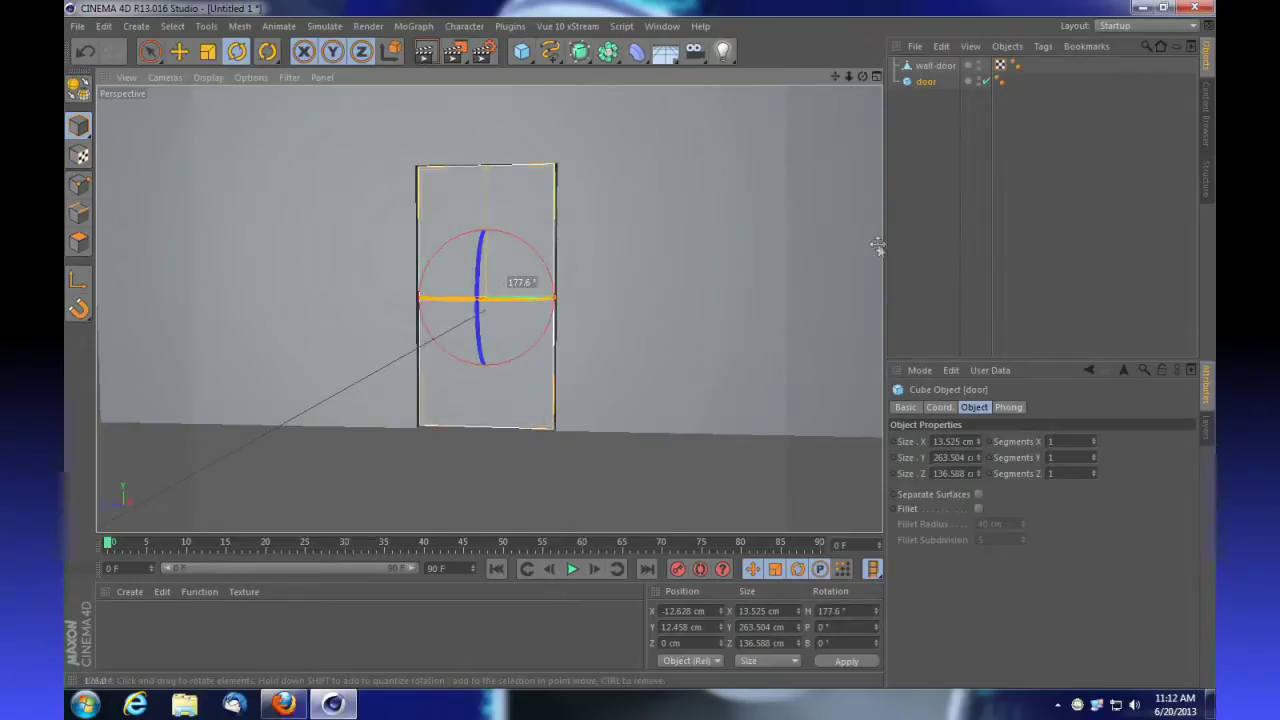
key(ctrl+z)
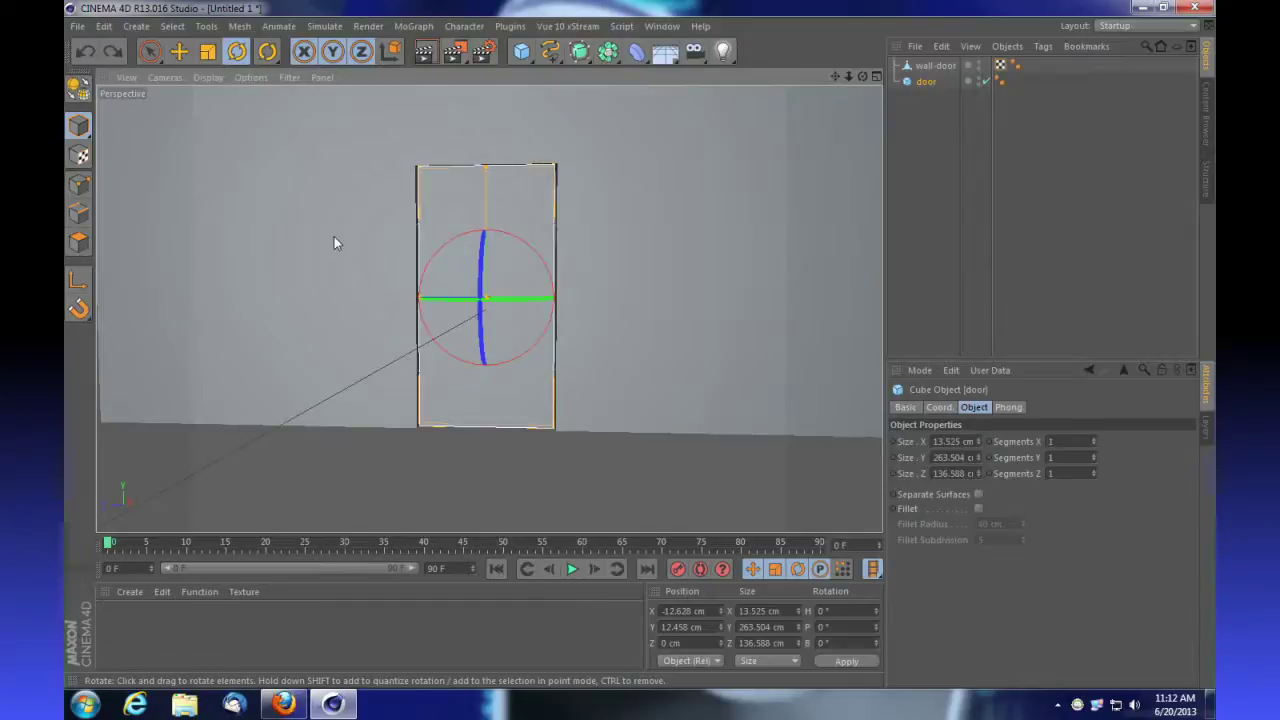
- Enable axis modification and make the door cube an editable polygon object
click(82, 280)
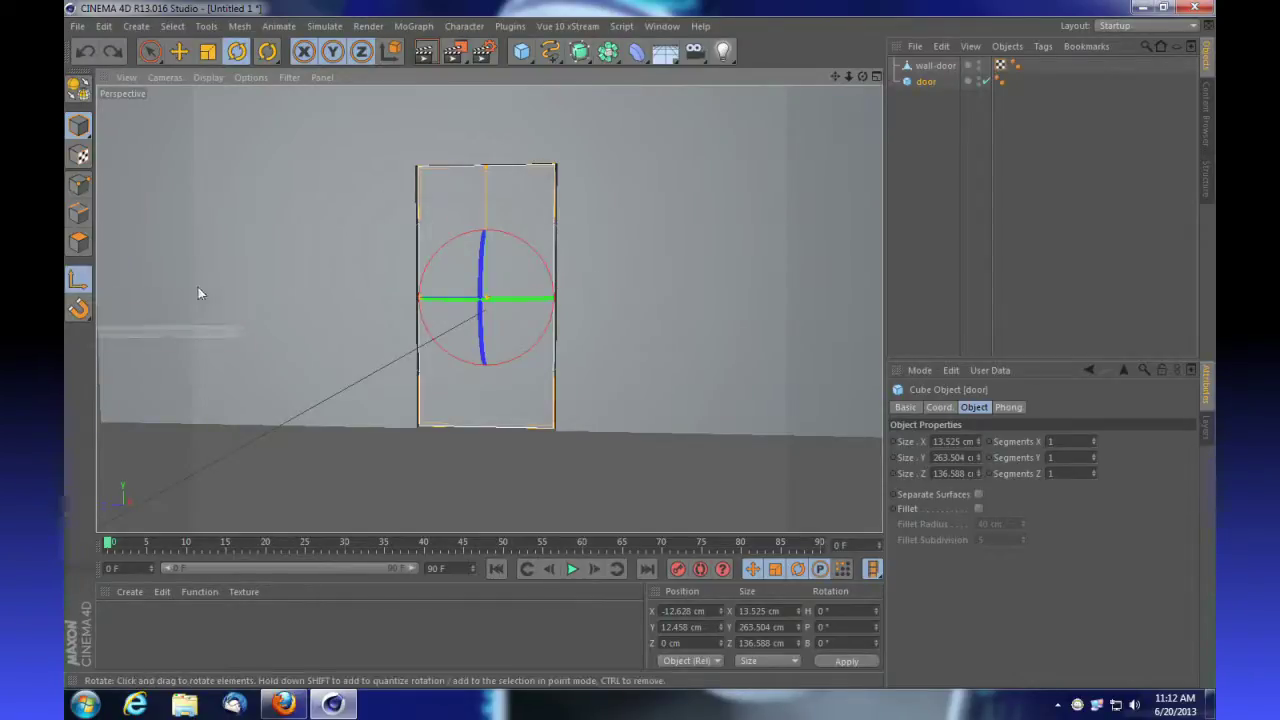
click(925, 86)
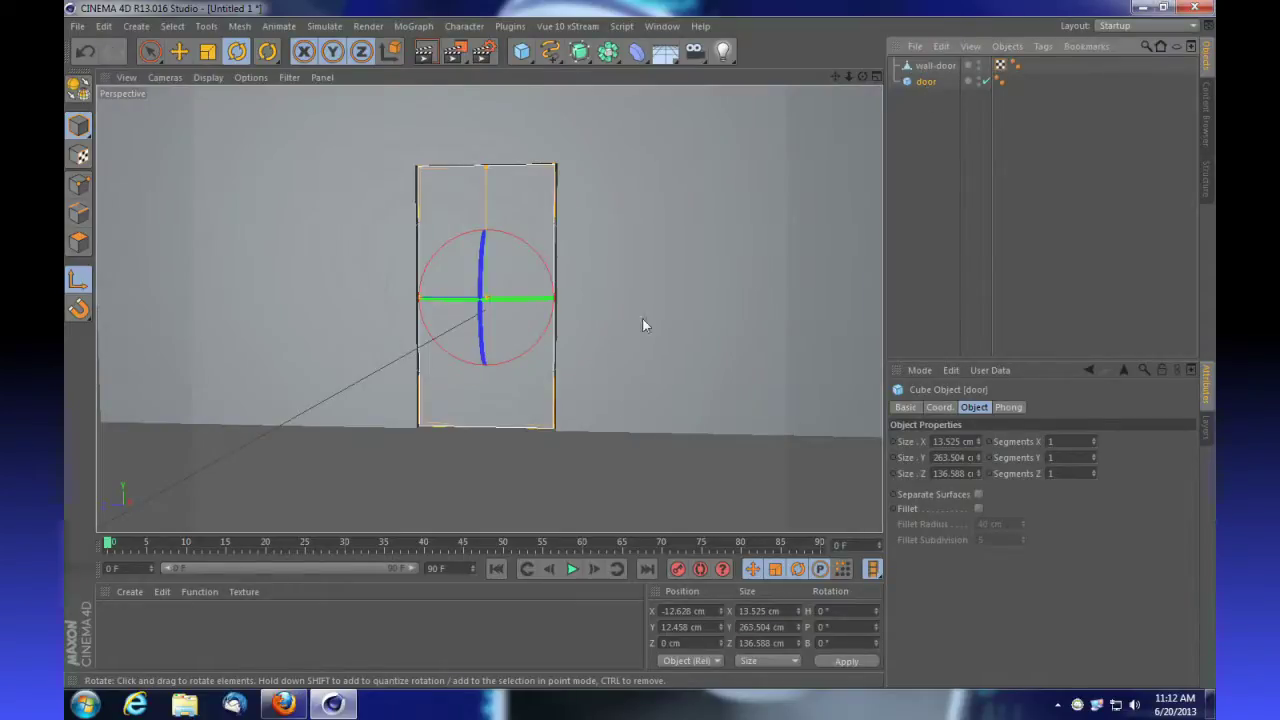
right_click(925, 85)
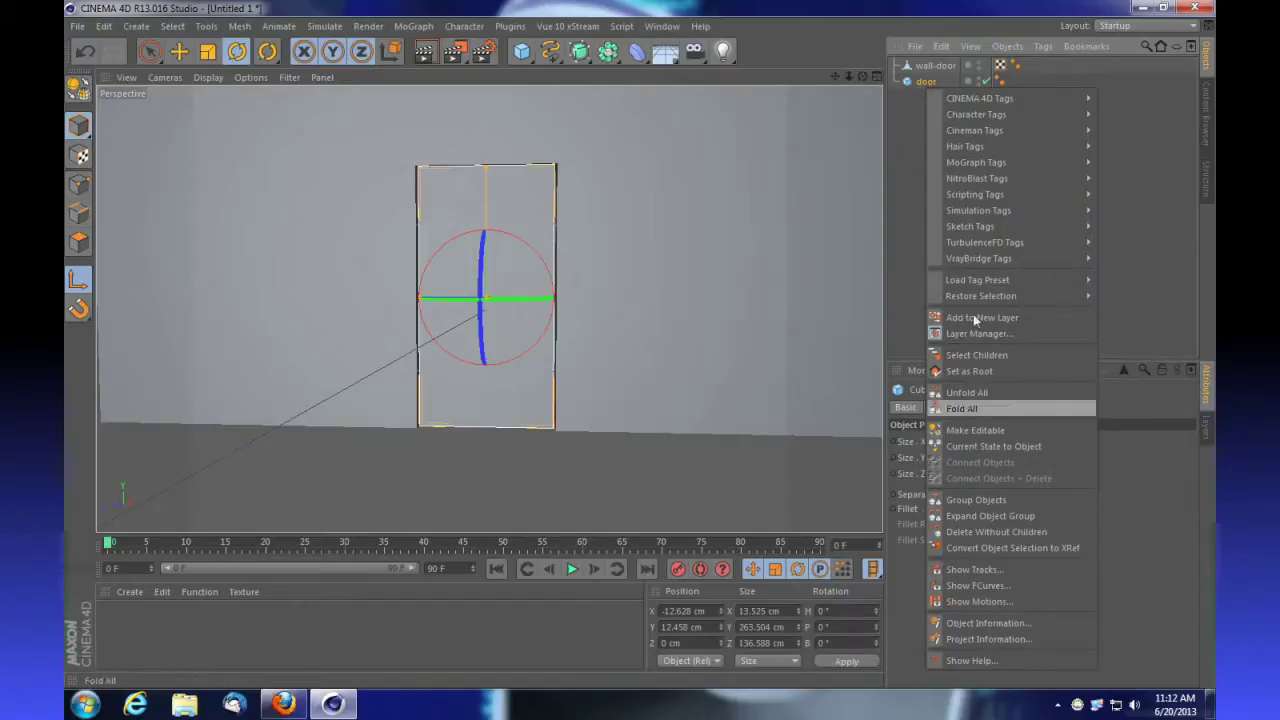
click(884, 35)
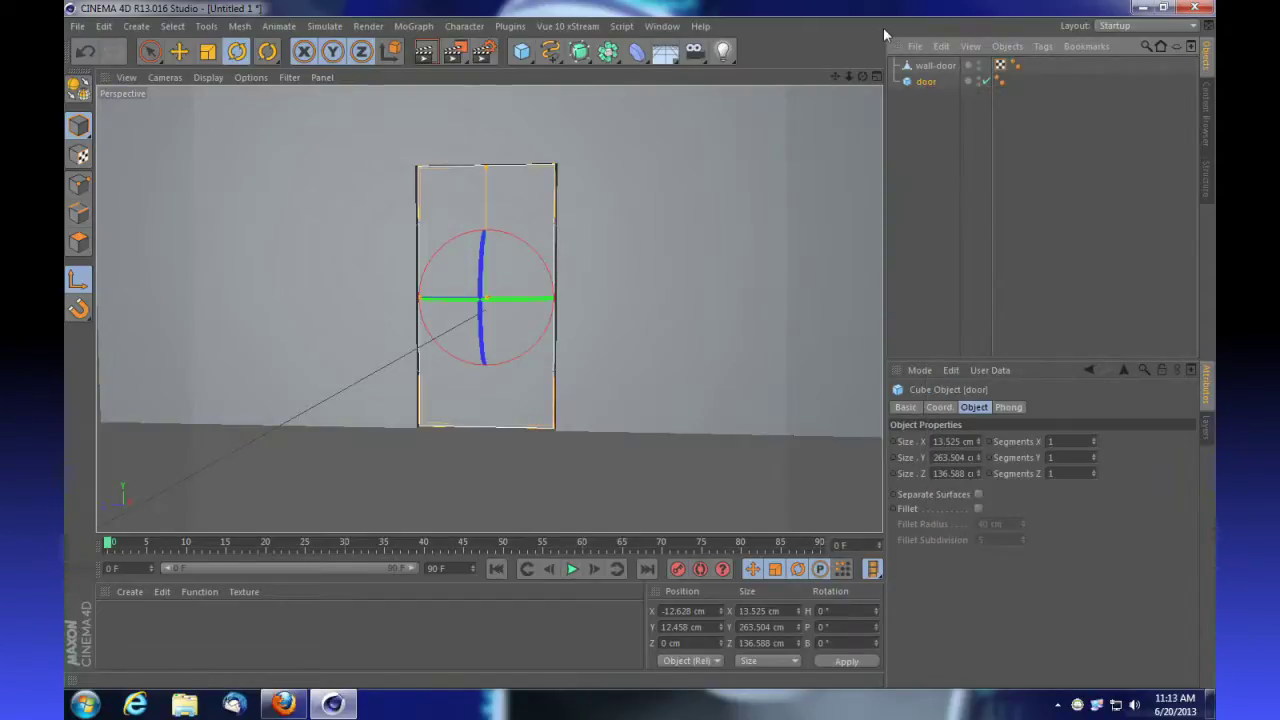
key(c)
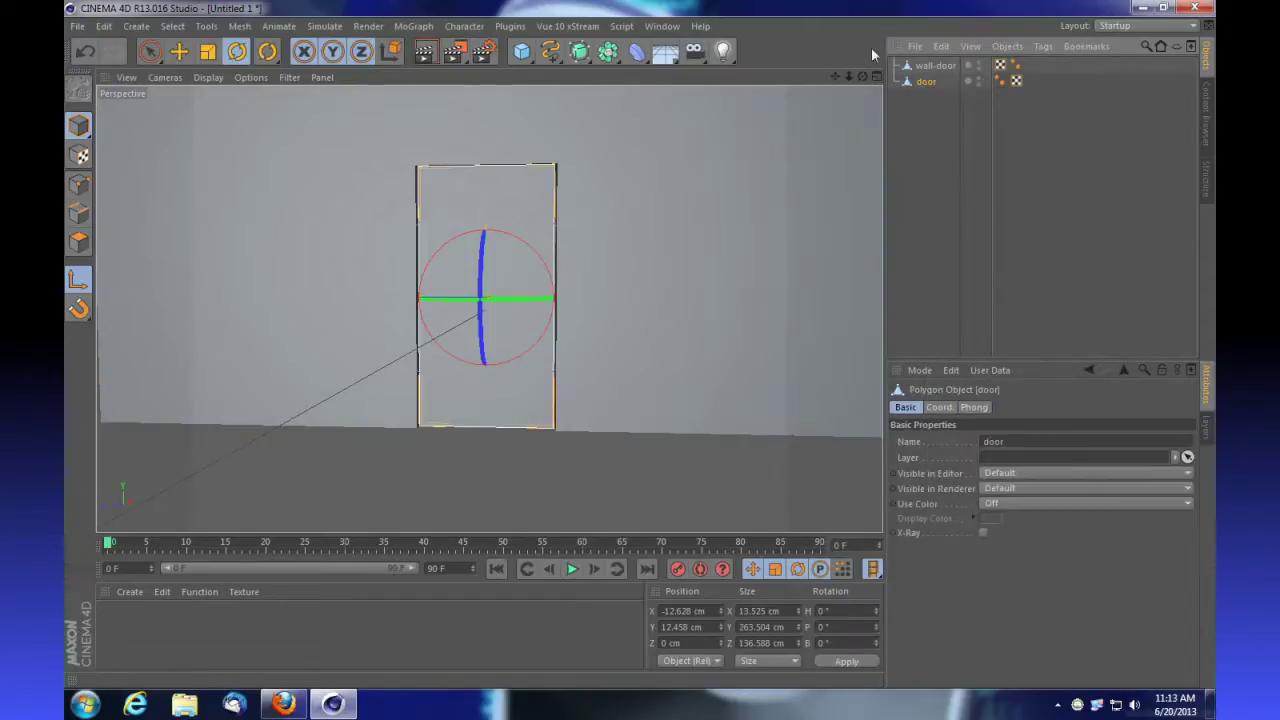
- Move only the door's axis along Z to its side edge, at about 69.3 cm
click(79, 283)
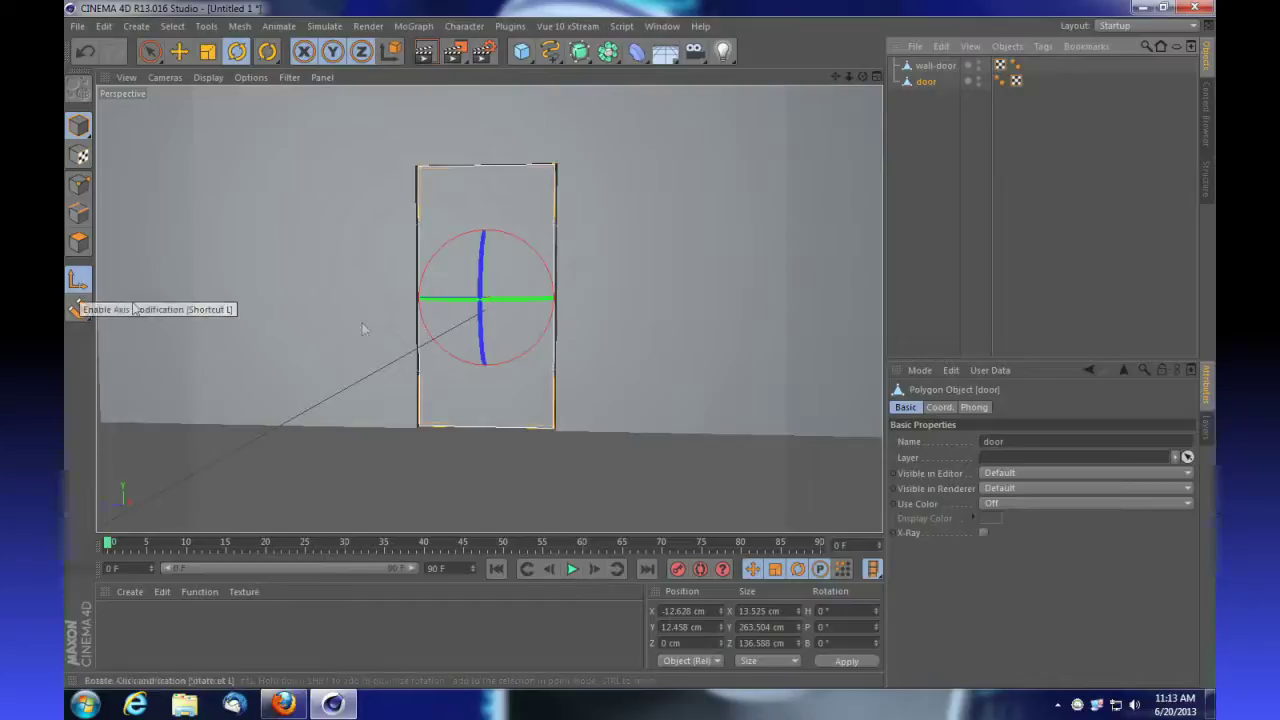
click(177, 54)
drag(374, 299, 318, 314)
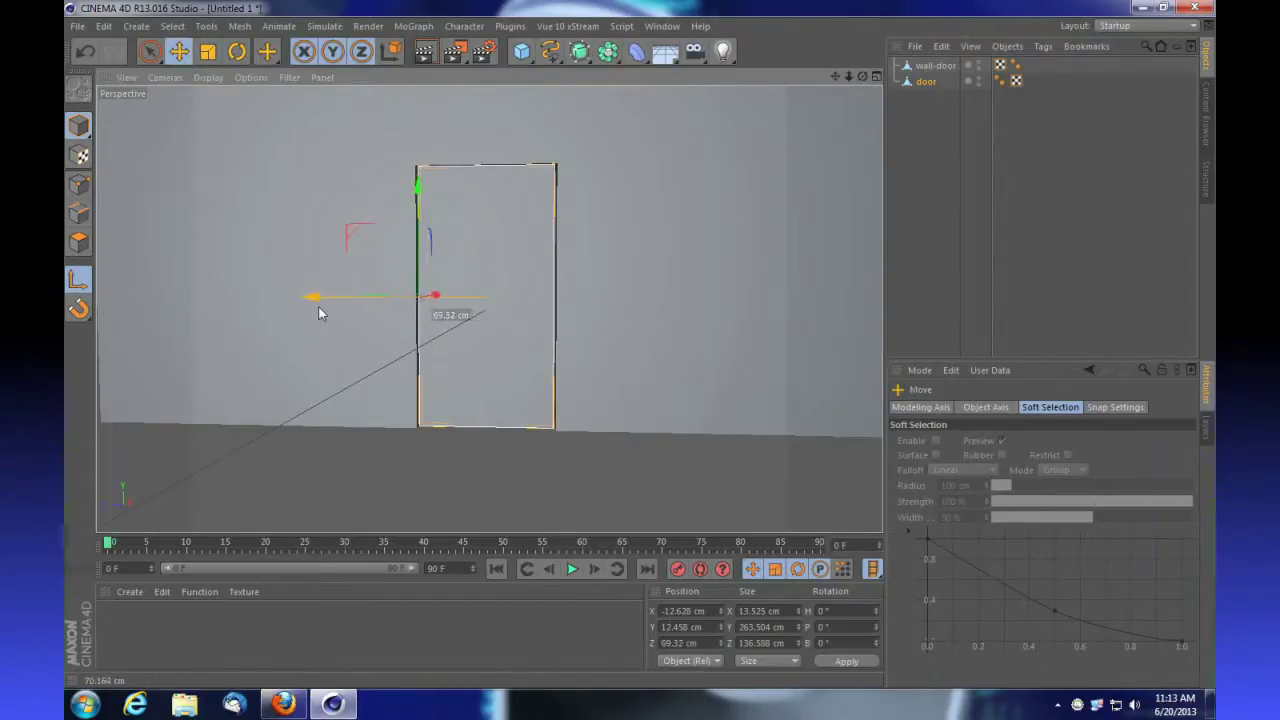
- Fine-tune the door's axis onto its hinge corner in the Top view, at about -19.4 cm on X and 68.6 cm on Z
click(875, 78)
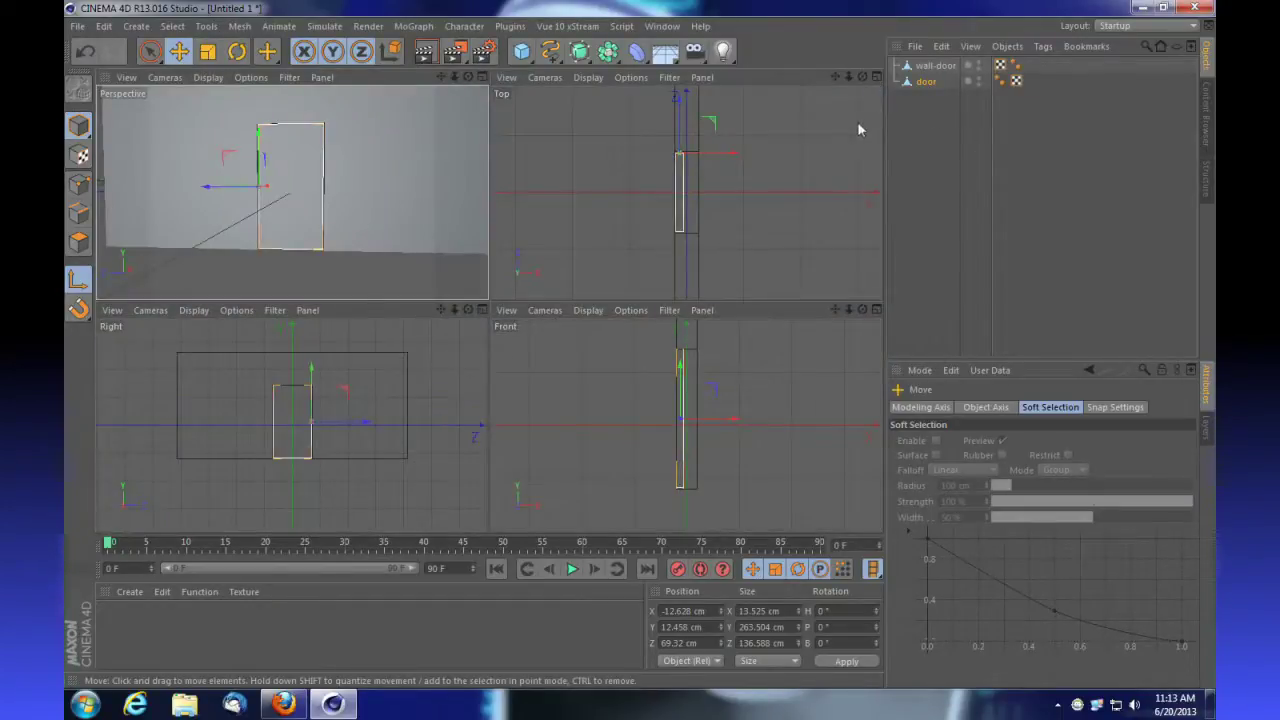
drag(852, 80, 846, 318)
drag(706, 186, 706, 188)
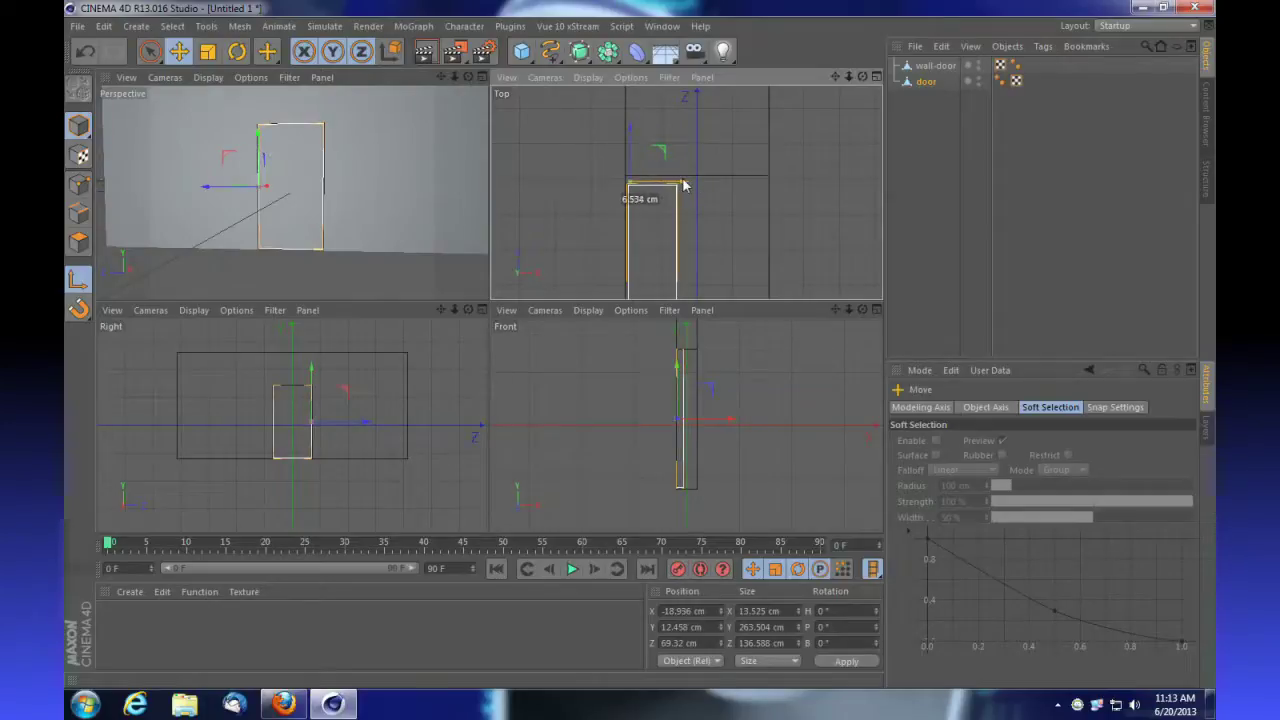
mouse_move(692, 185)
mouse_down()
mouse_move(770, 186)
mouse_move(637, 194)
mouse_move(682, 206)
mouse_up()
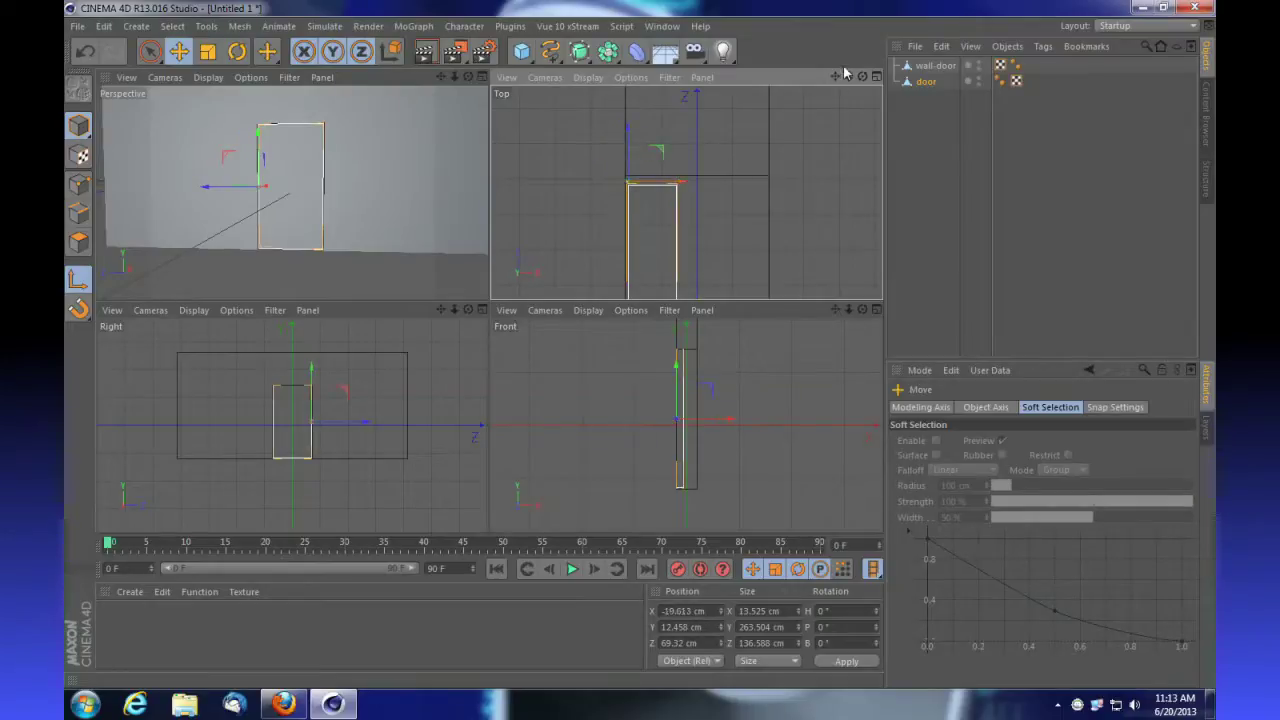
alt+right_drag(686, 192, 687, 193)
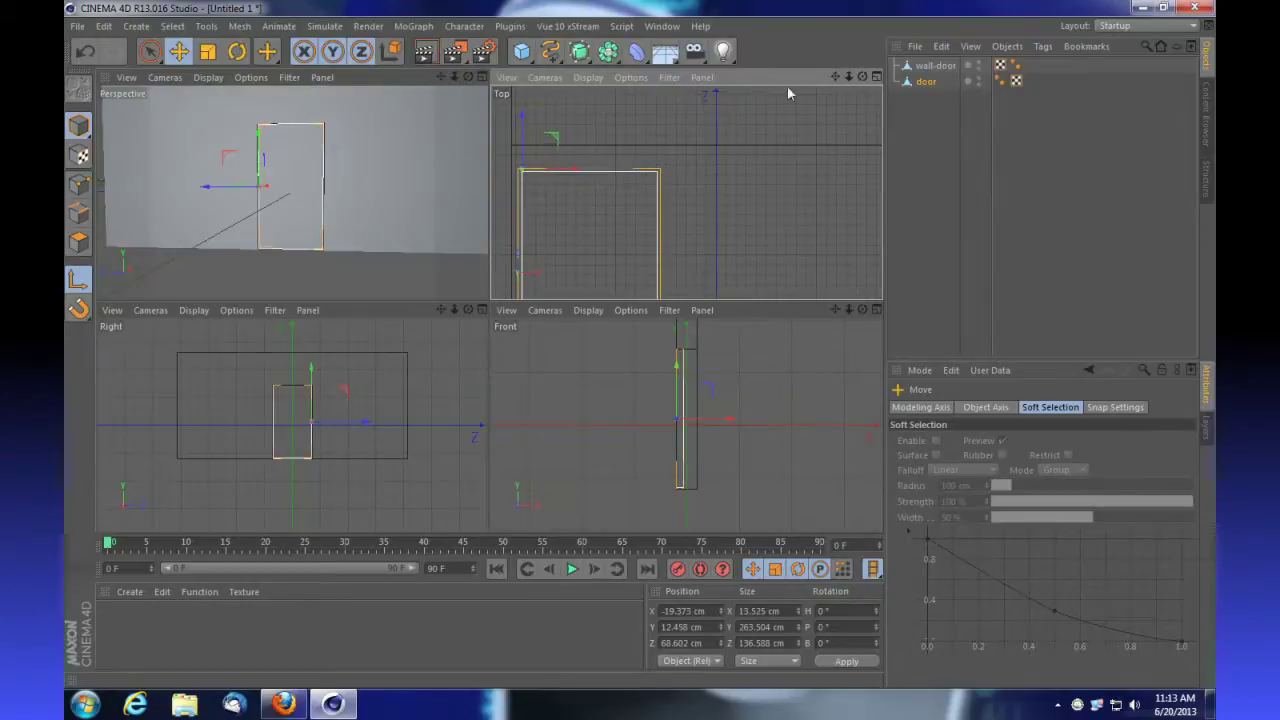
click(876, 78)
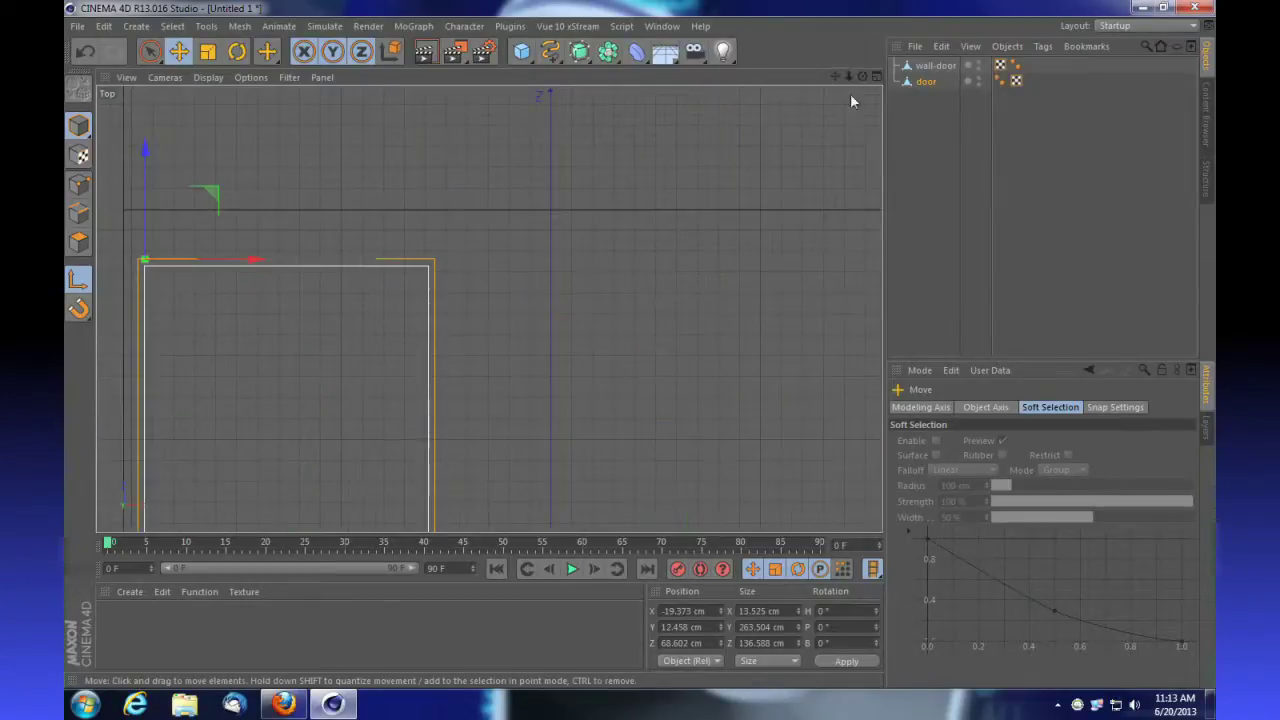
click(876, 77)
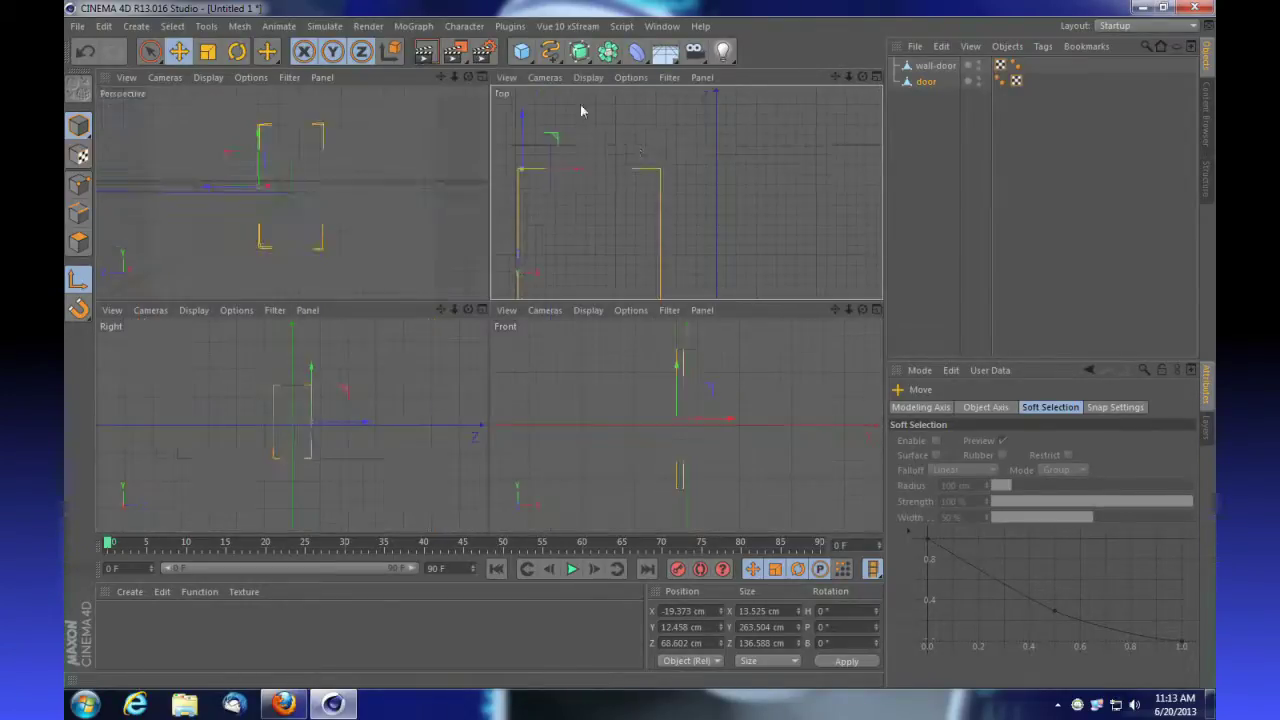
- Try swinging the door around its hinge axis in the Perspective view with axis modification off, undoing each rotation
click(481, 78)
drag(861, 77, 488, 308)
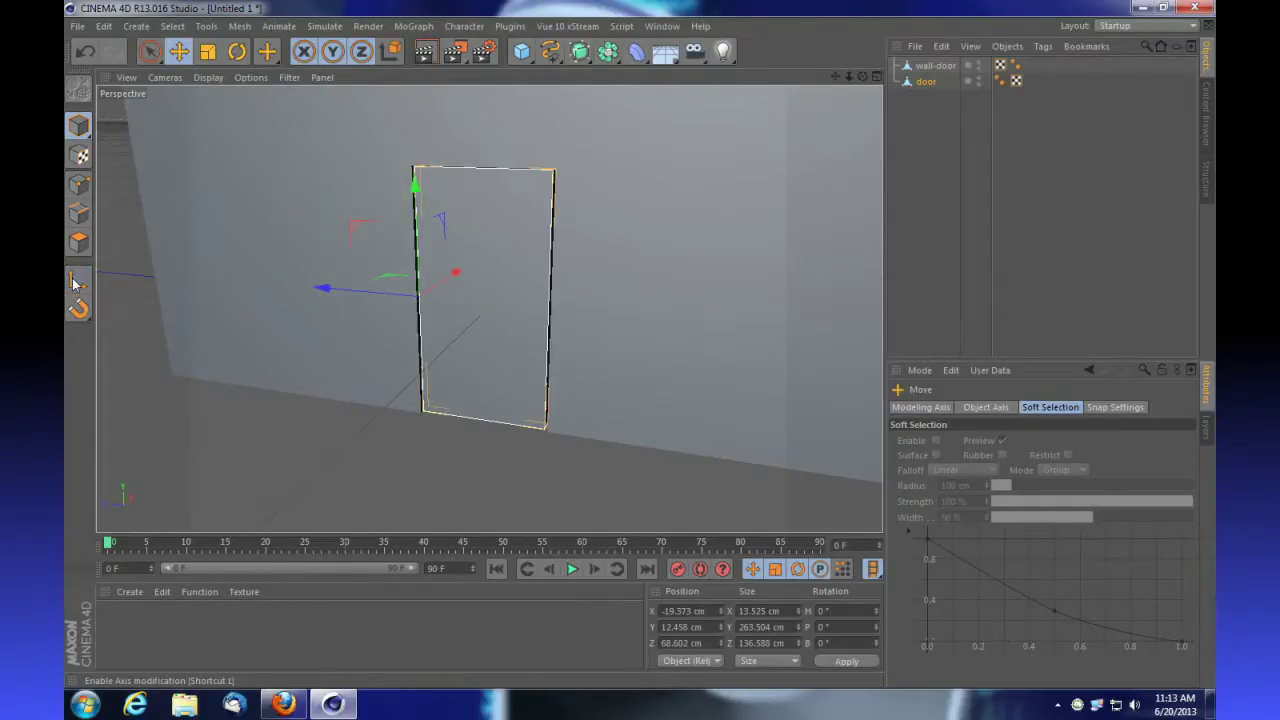
click(235, 51)
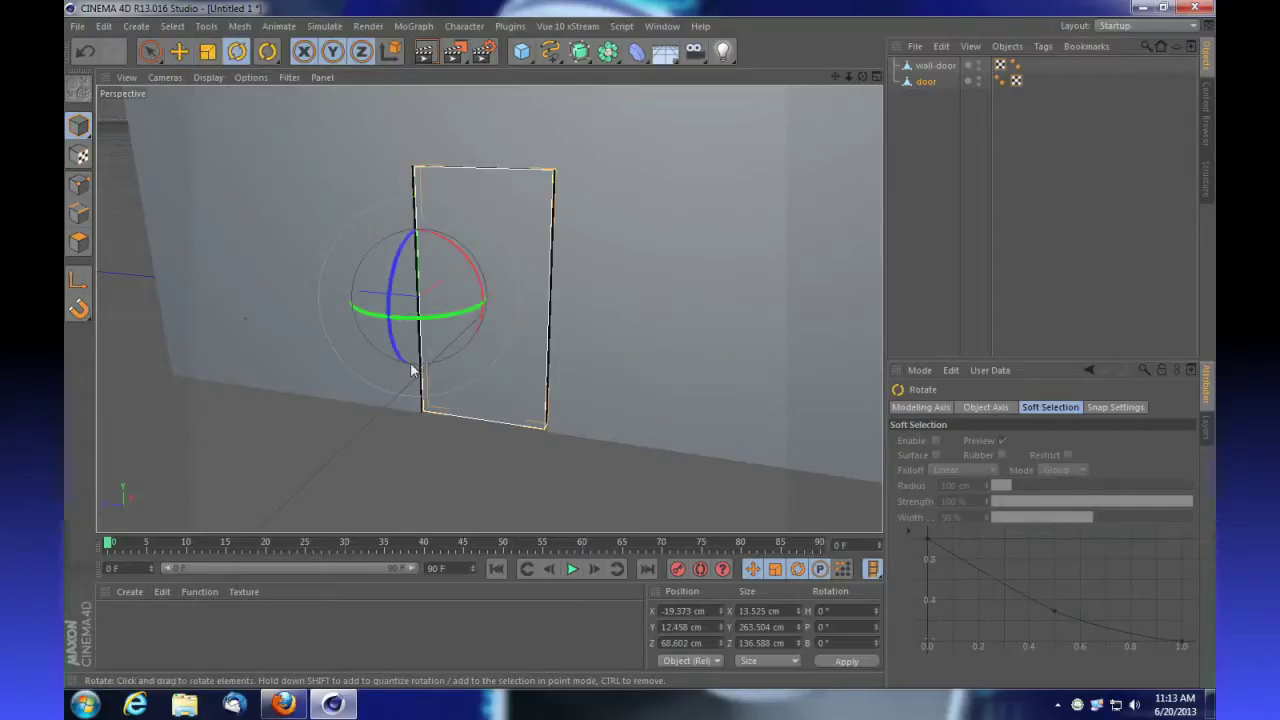
mouse_move(452, 312)
mouse_down()
mouse_move(369, 340)
mouse_move(241, 339)
mouse_move(469, 331)
mouse_up()
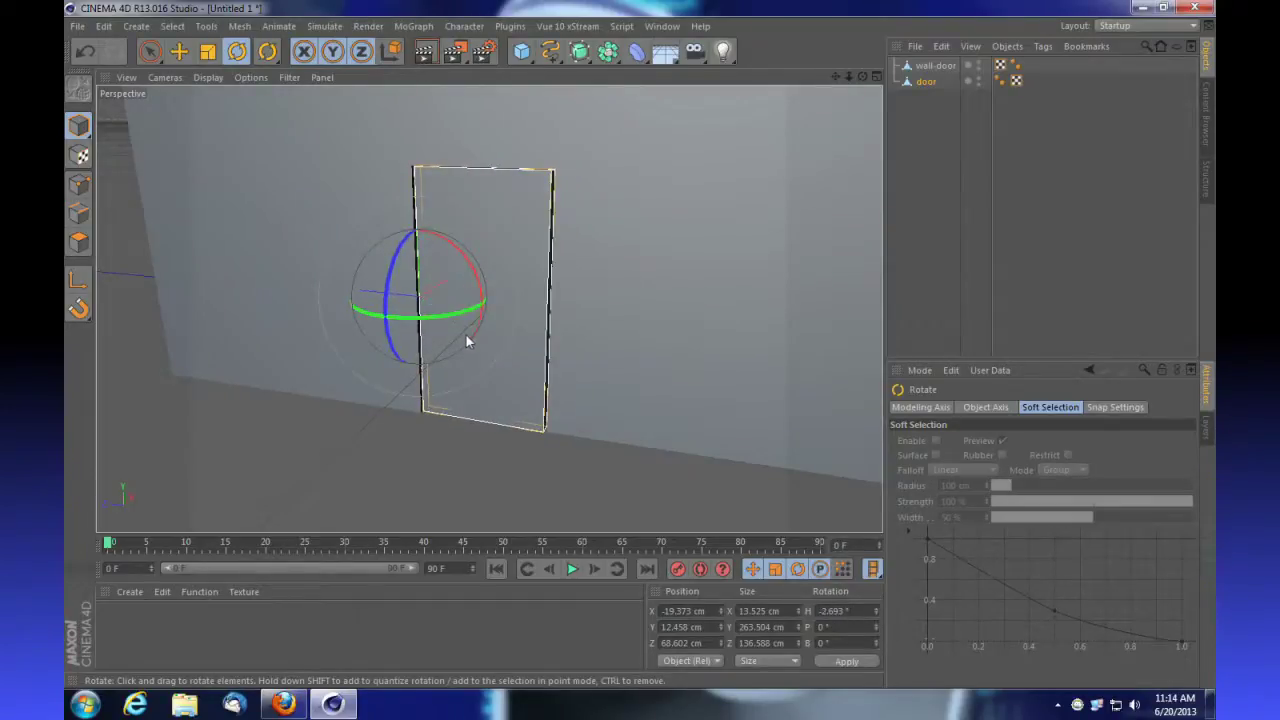
key(ctrl+z)
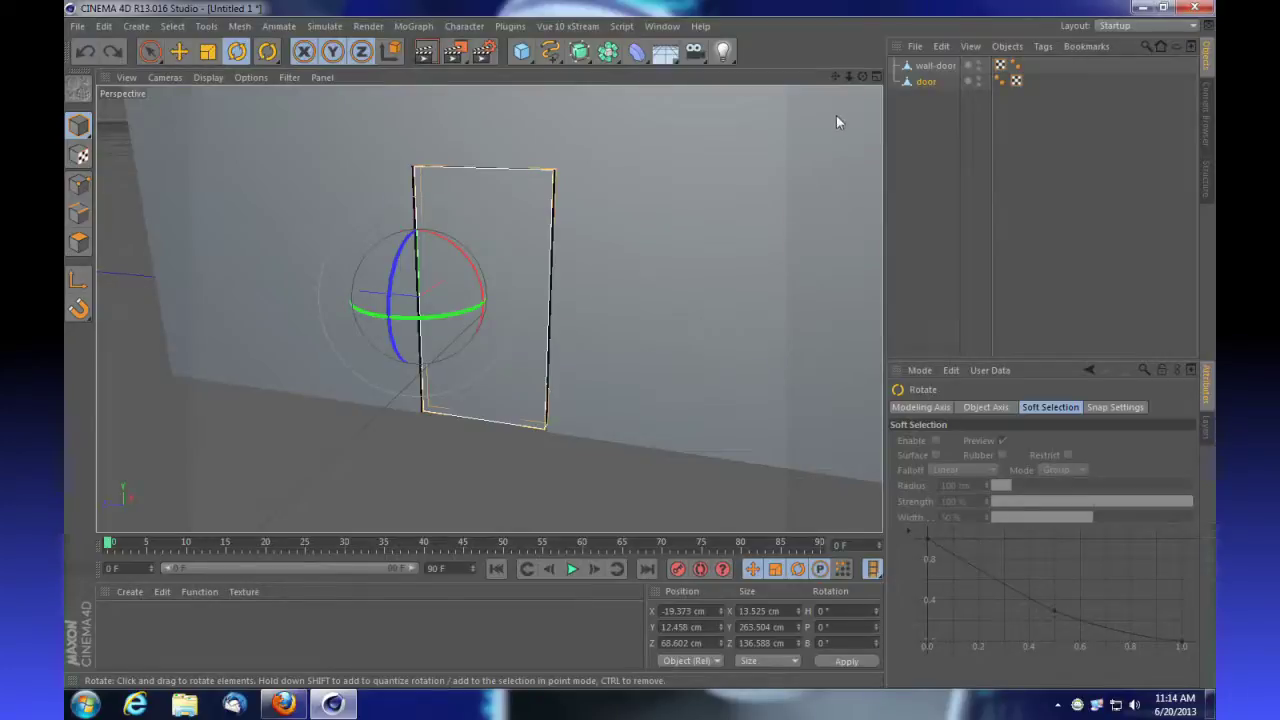
drag(848, 77, 610, 298)
mouse_move(490, 325)
mouse_down()
mouse_move(478, 336)
mouse_move(333, 327)
mouse_move(480, 324)
mouse_move(476, 336)
mouse_up()
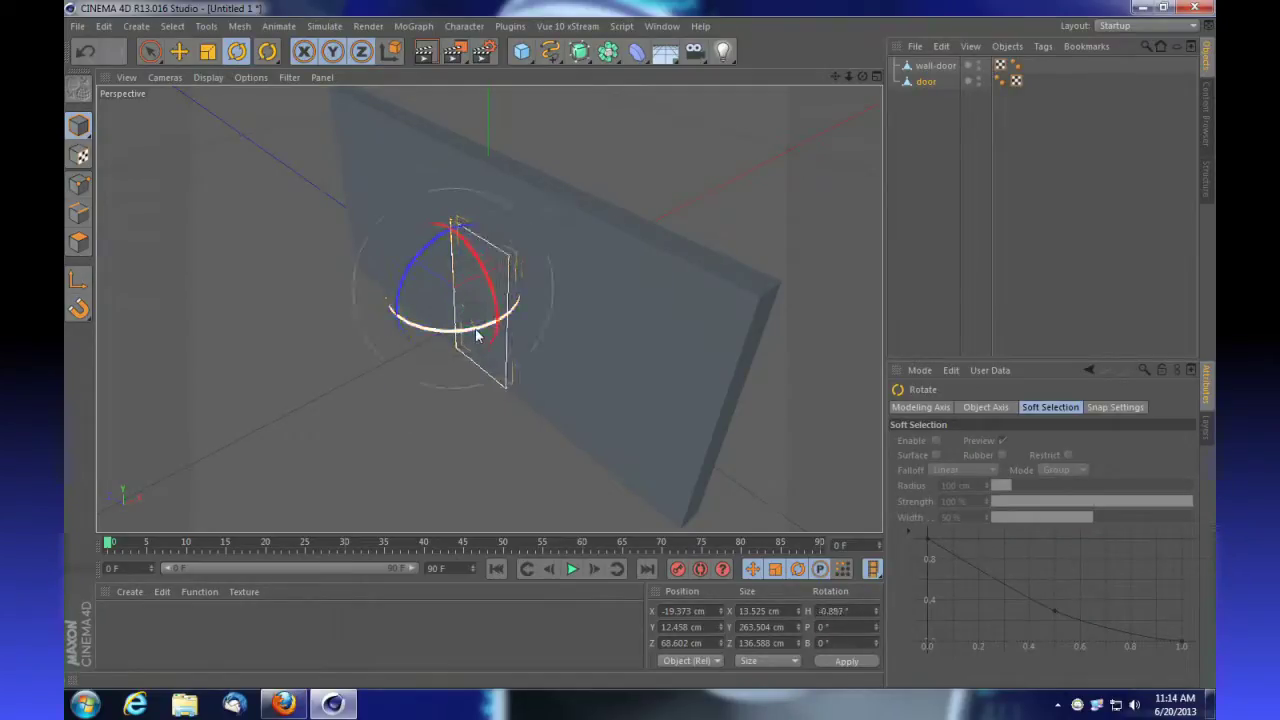
key(ctrl+z)
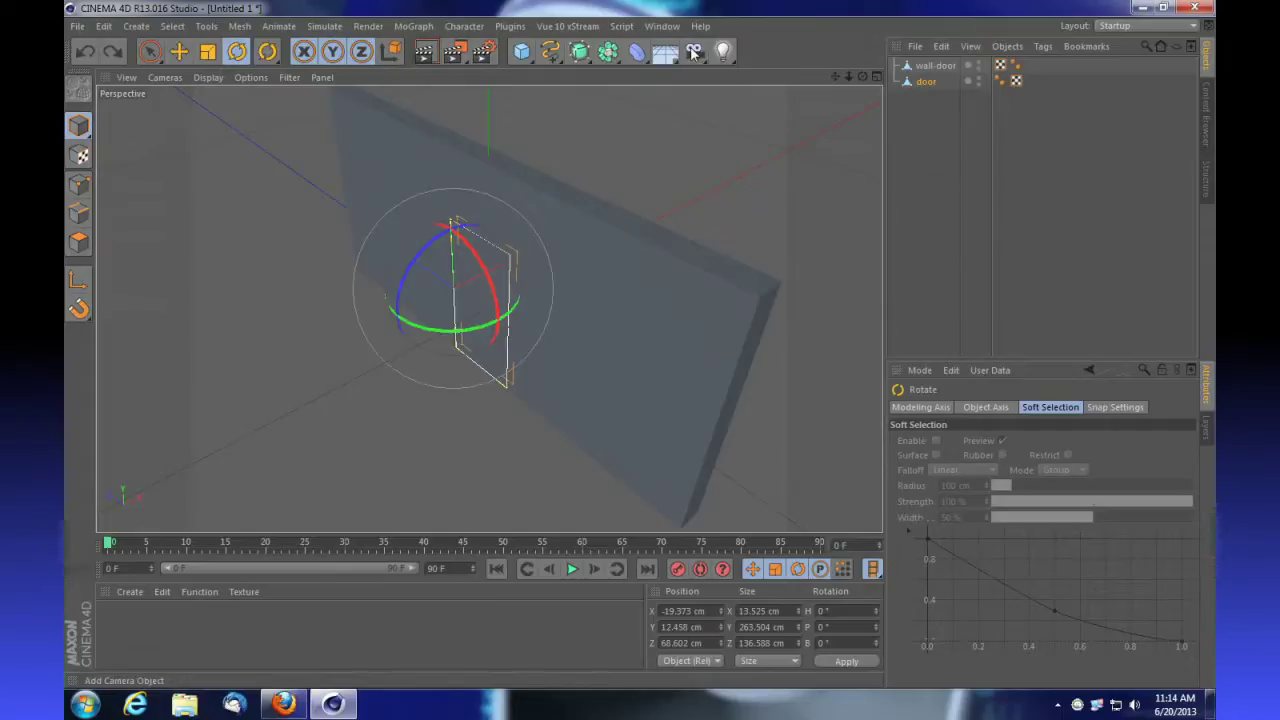
- Add a camera, look through it and frame the whole wall from about X -1004, Y 186, Z -568 cm
drag(694, 51, 723, 72)
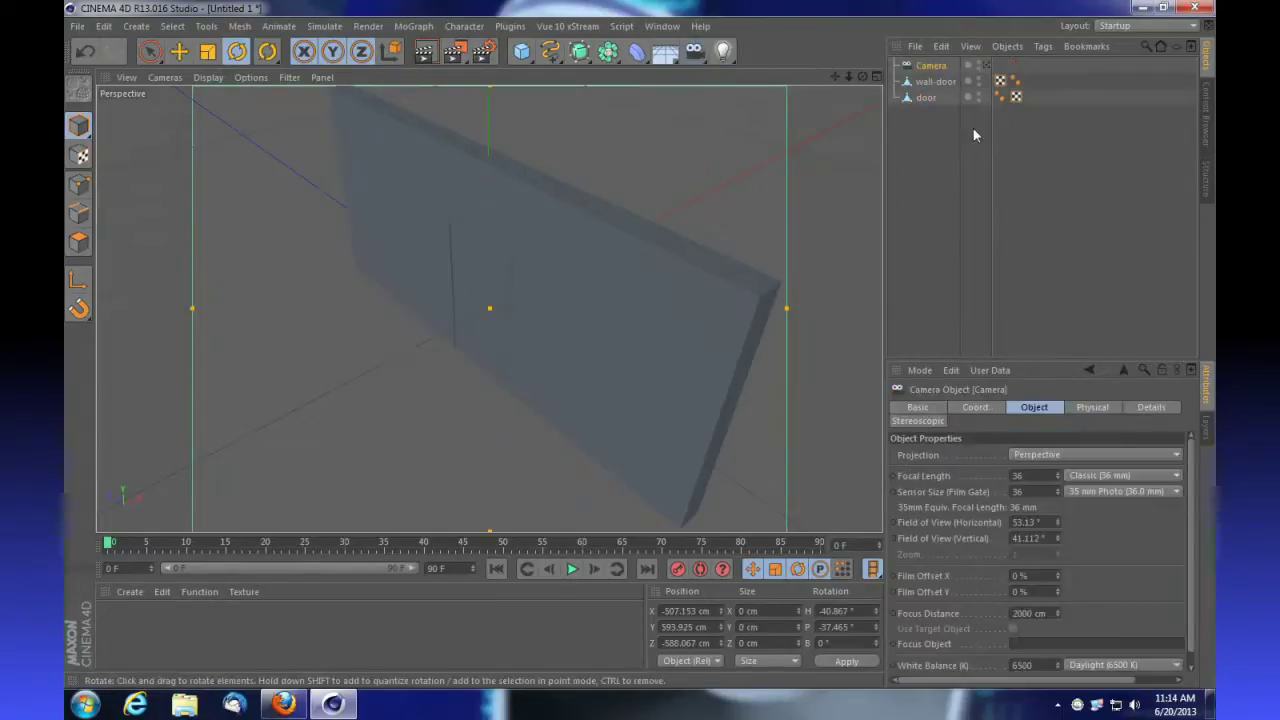
click(987, 65)
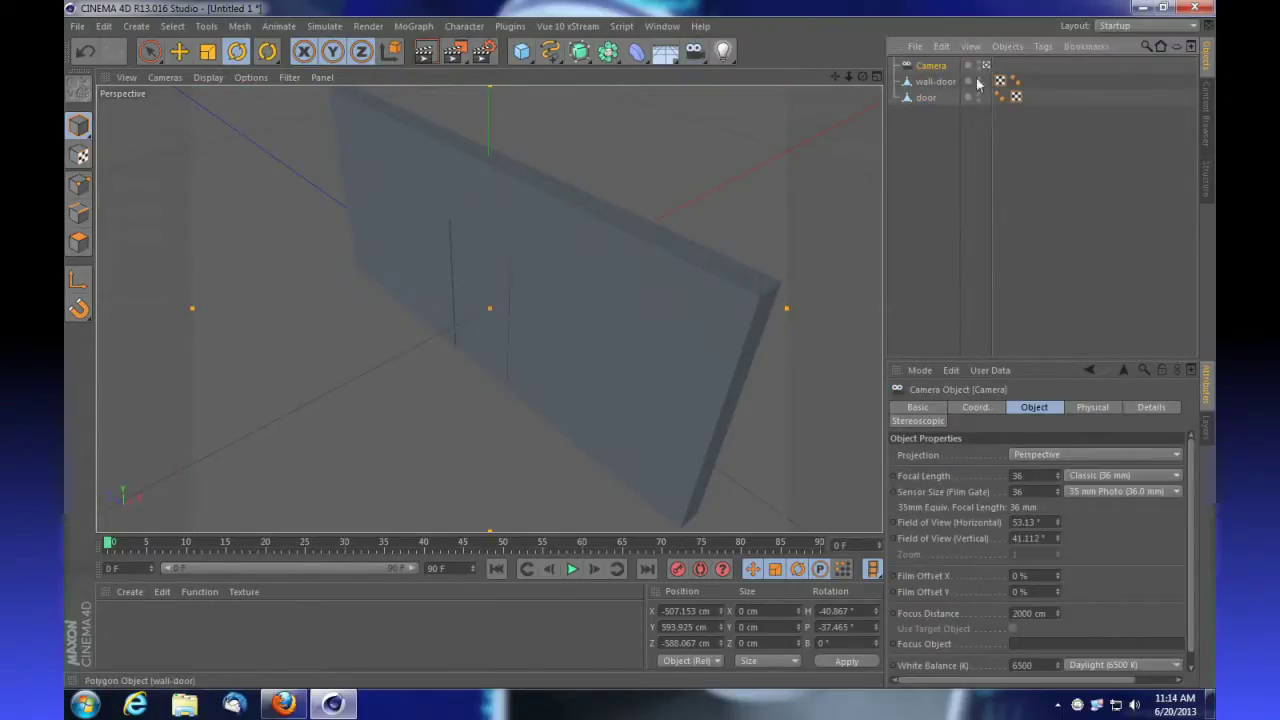
drag(862, 76, 815, 120)
drag(837, 78, 800, 92)
- Set the animation length to 400 frames and extend the visible timeline range to all of them
drag(452, 570, 406, 570)
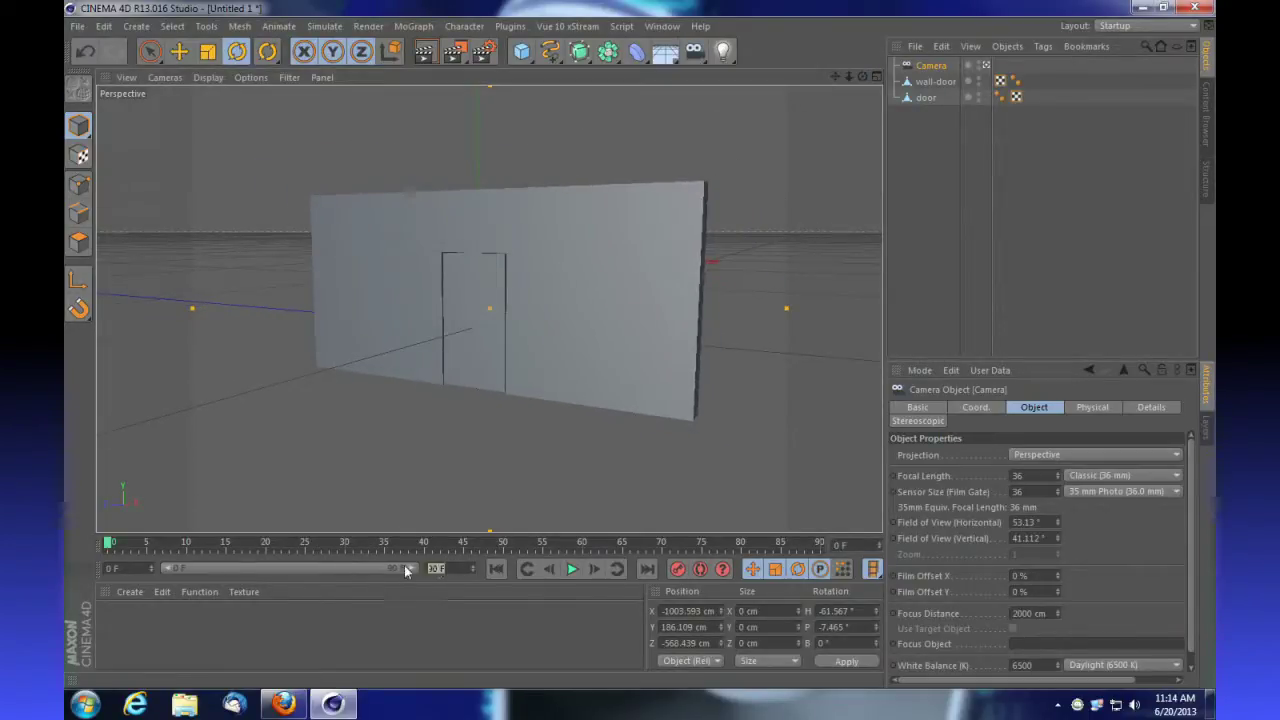
key(Return)
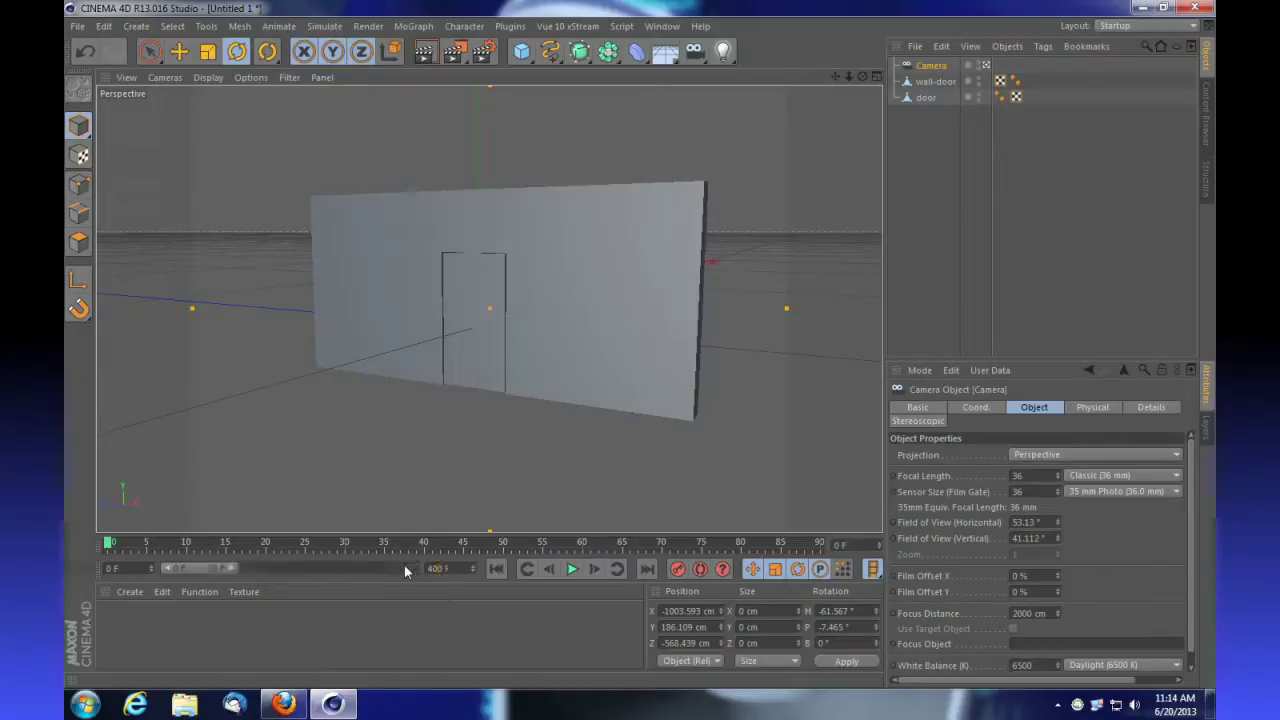
drag(297, 568, 433, 570)
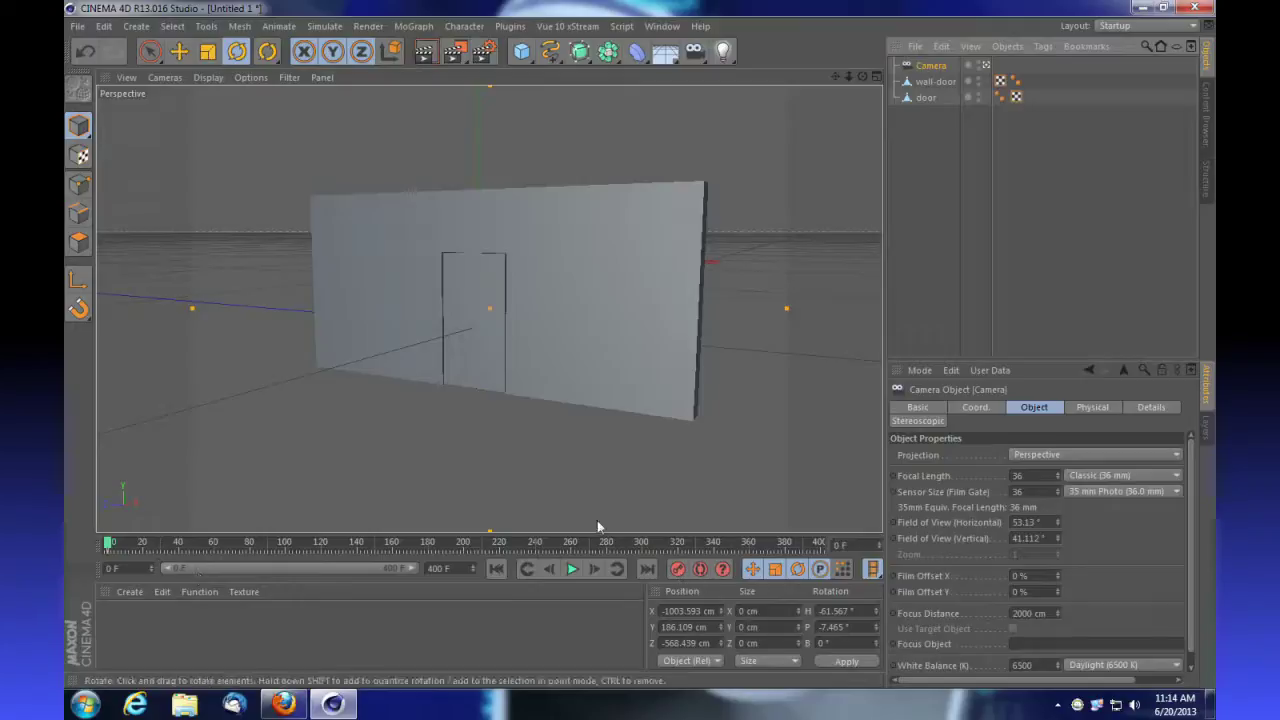
- Keyframe the camera's wide view at frame 0 and a close view of the door at frame 160, about X -411, Y 83, Z -146 cm
drag(113, 545, 170, 549)
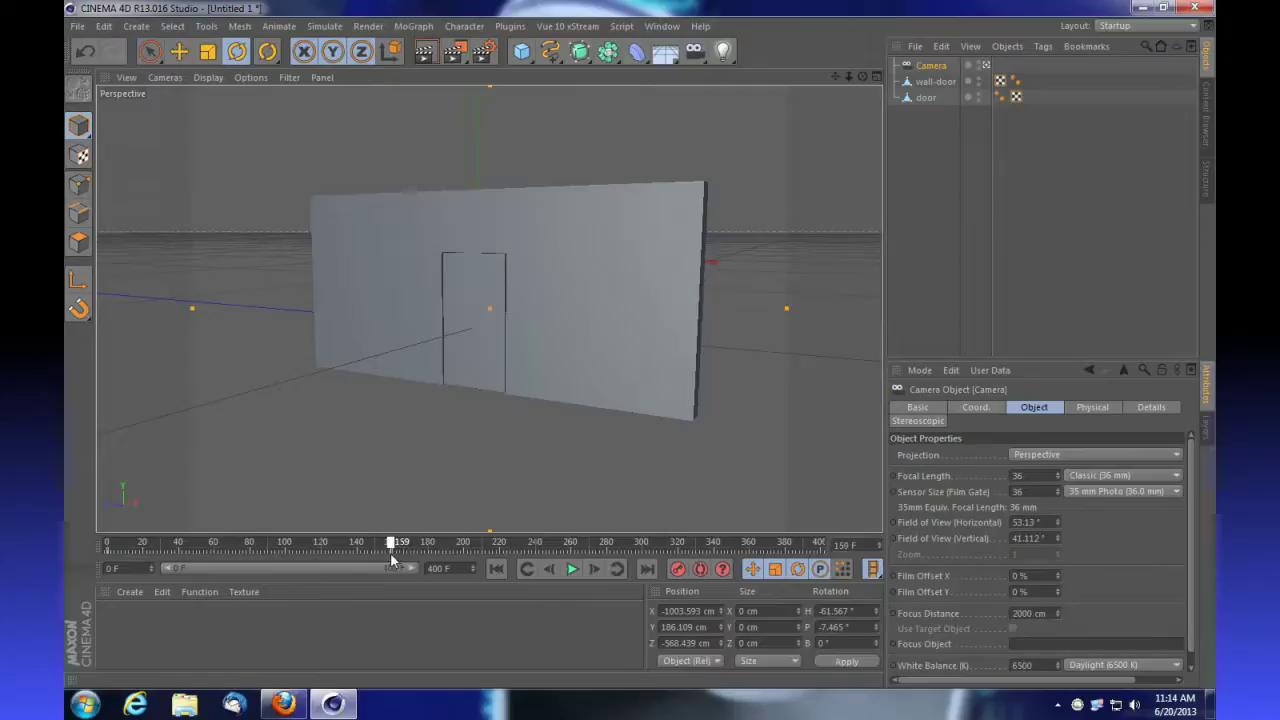
drag(390, 552, 392, 552)
drag(848, 76, 915, 82)
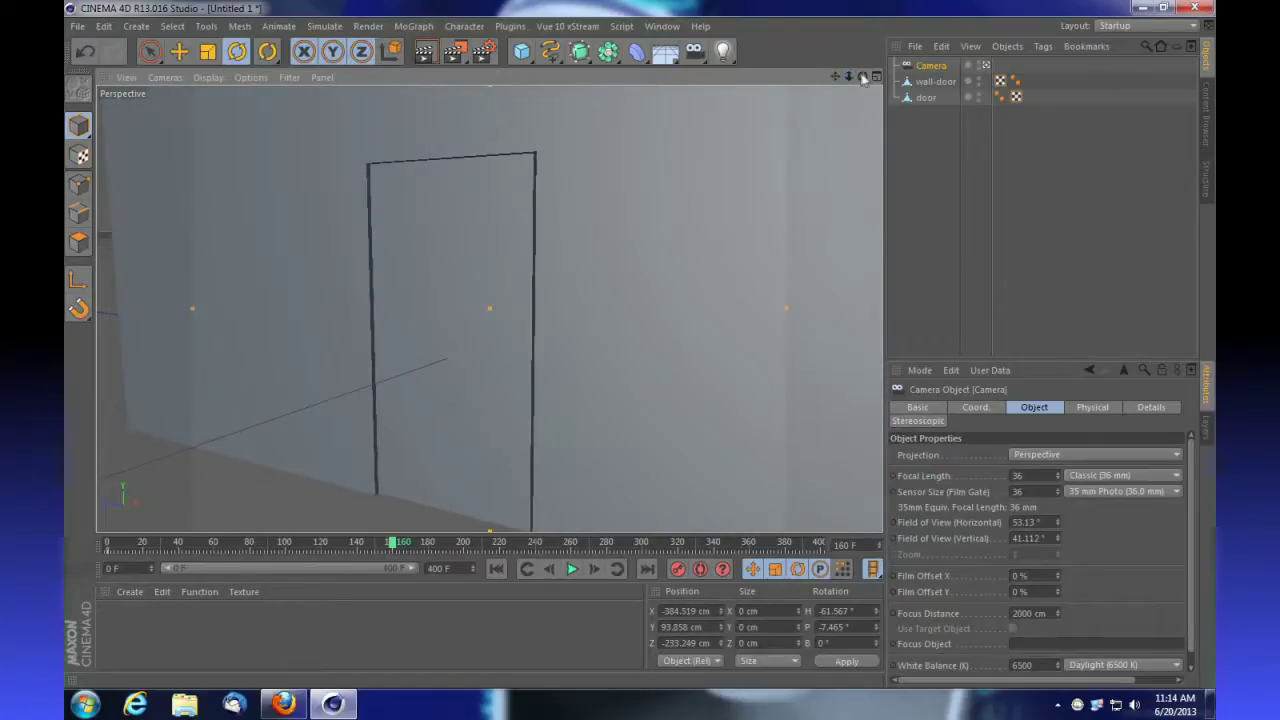
drag(863, 79, 840, 82)
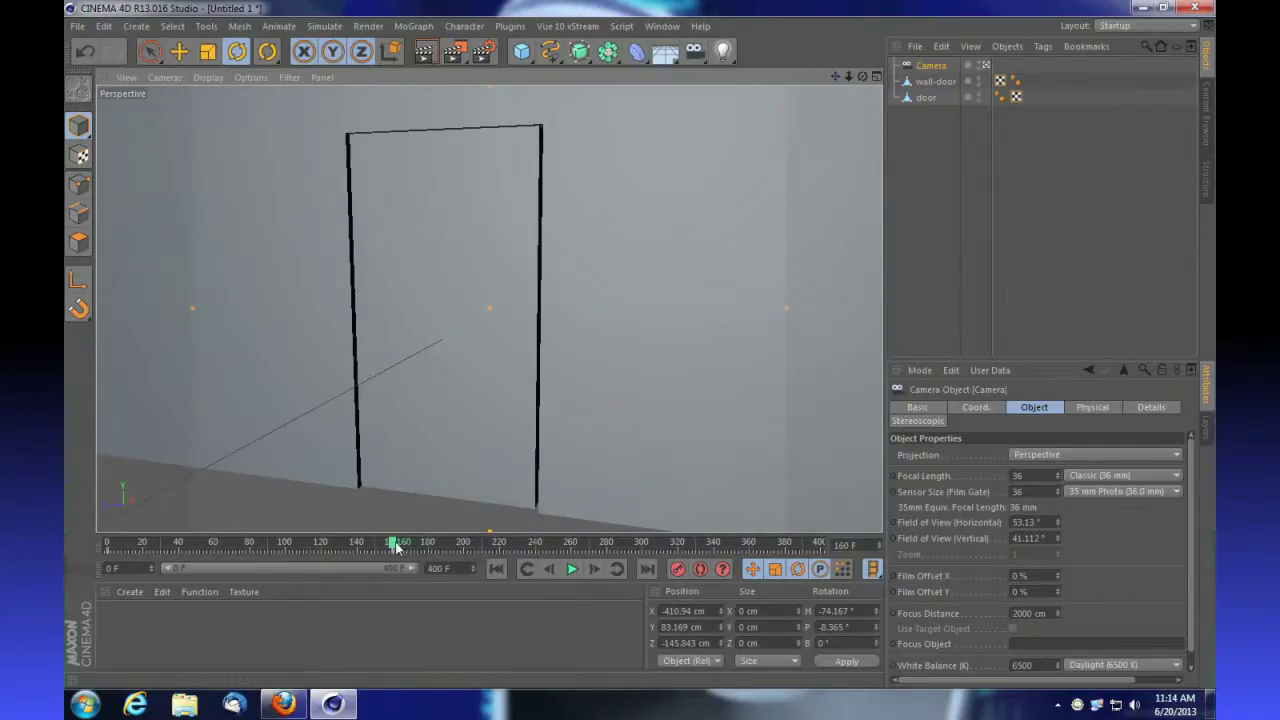
- Move the camera through the doorway to about X 7, Y 20, Z -27 cm and keyframe it at frame 260
drag(396, 545, 575, 563)
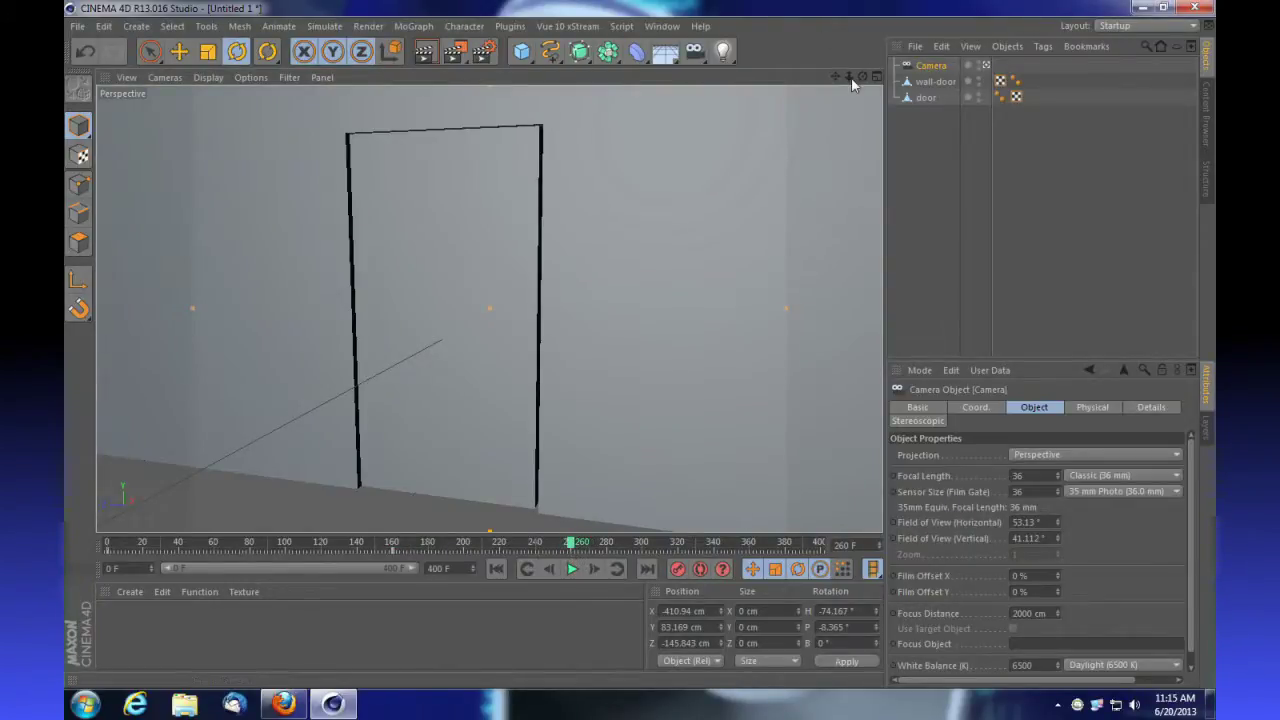
drag(850, 79, 990, 79)
drag(849, 76, 833, 118)
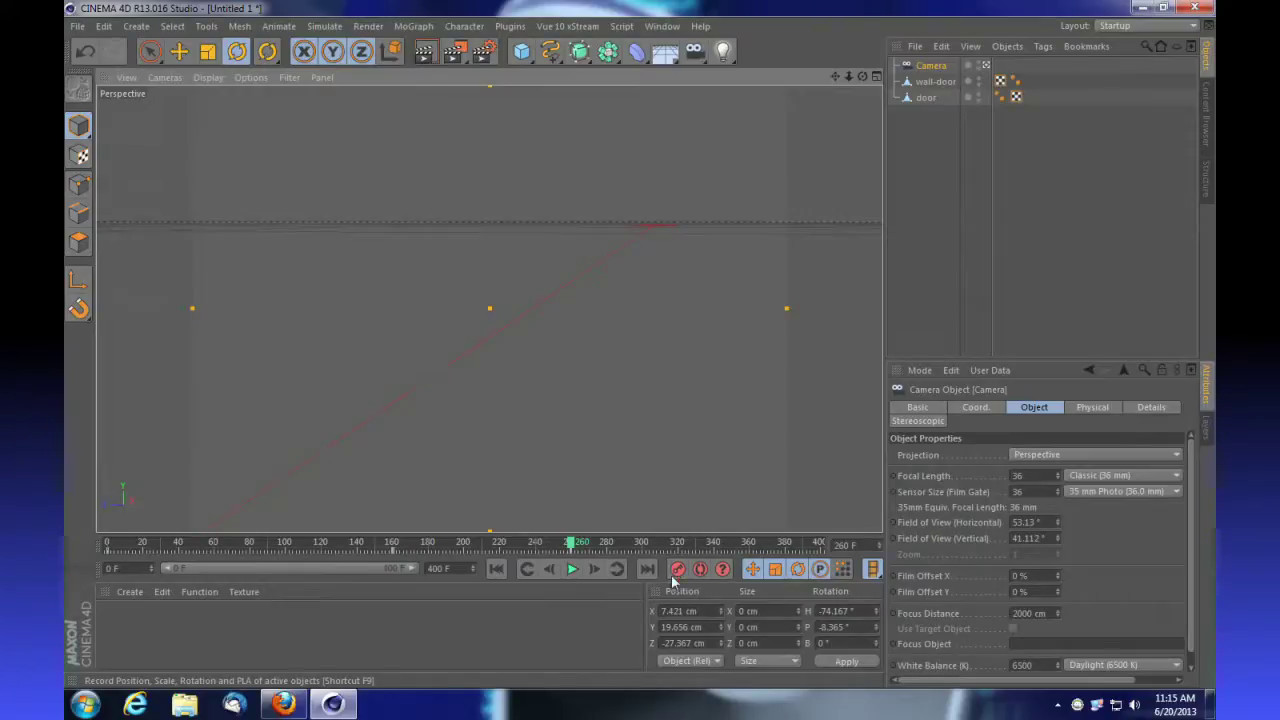
- Keyframe the door closed at frames 0 and 120, and swung open to a heading of about -99.6° at frame 150
drag(572, 542, 107, 548)
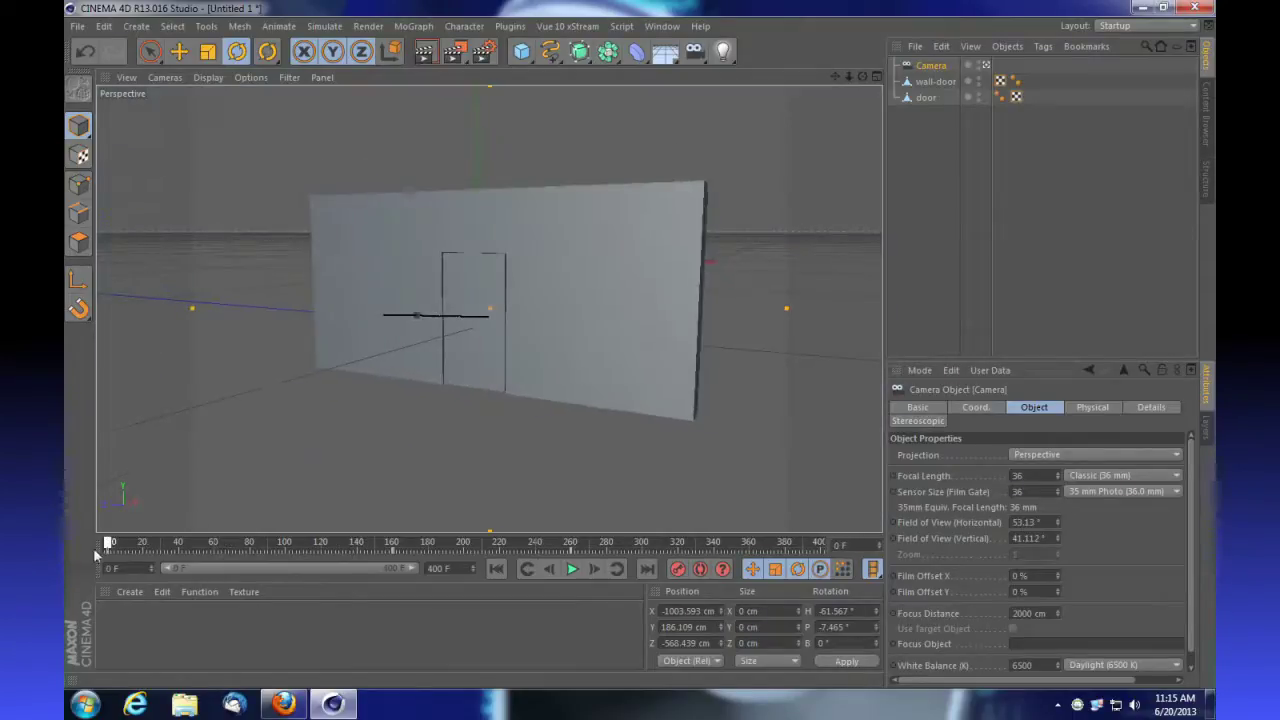
click(929, 96)
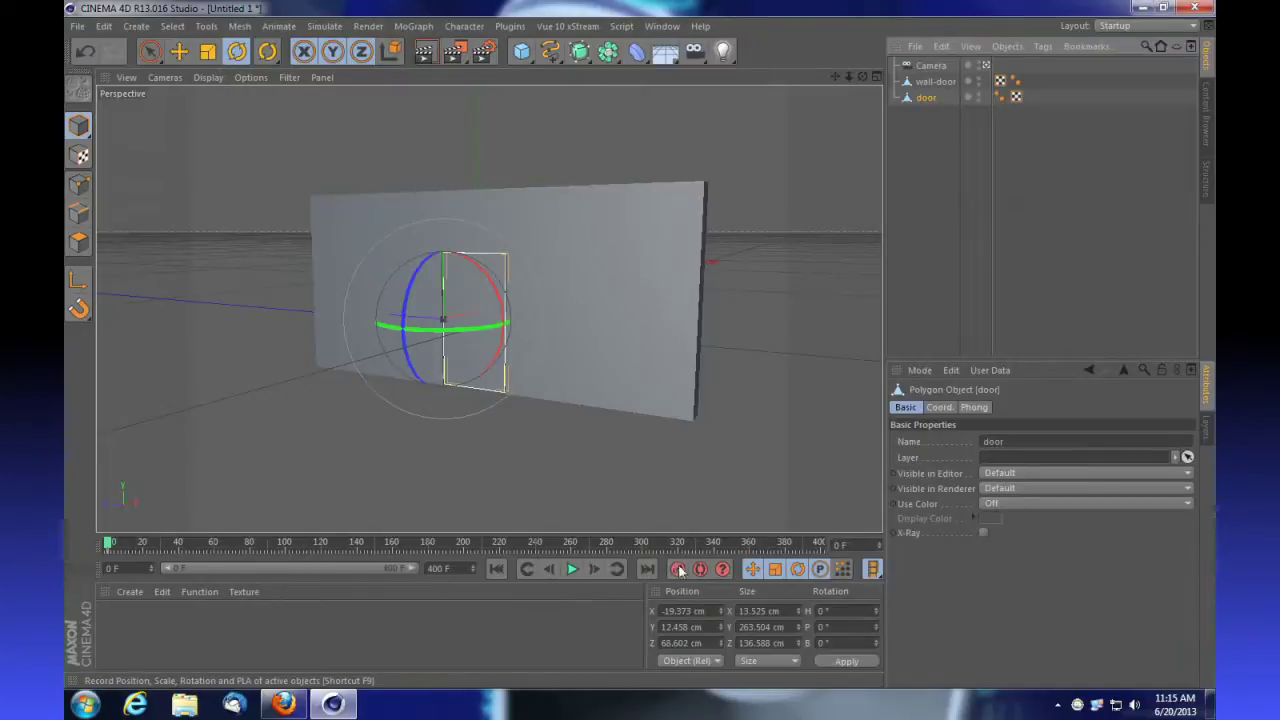
drag(110, 545, 321, 555)
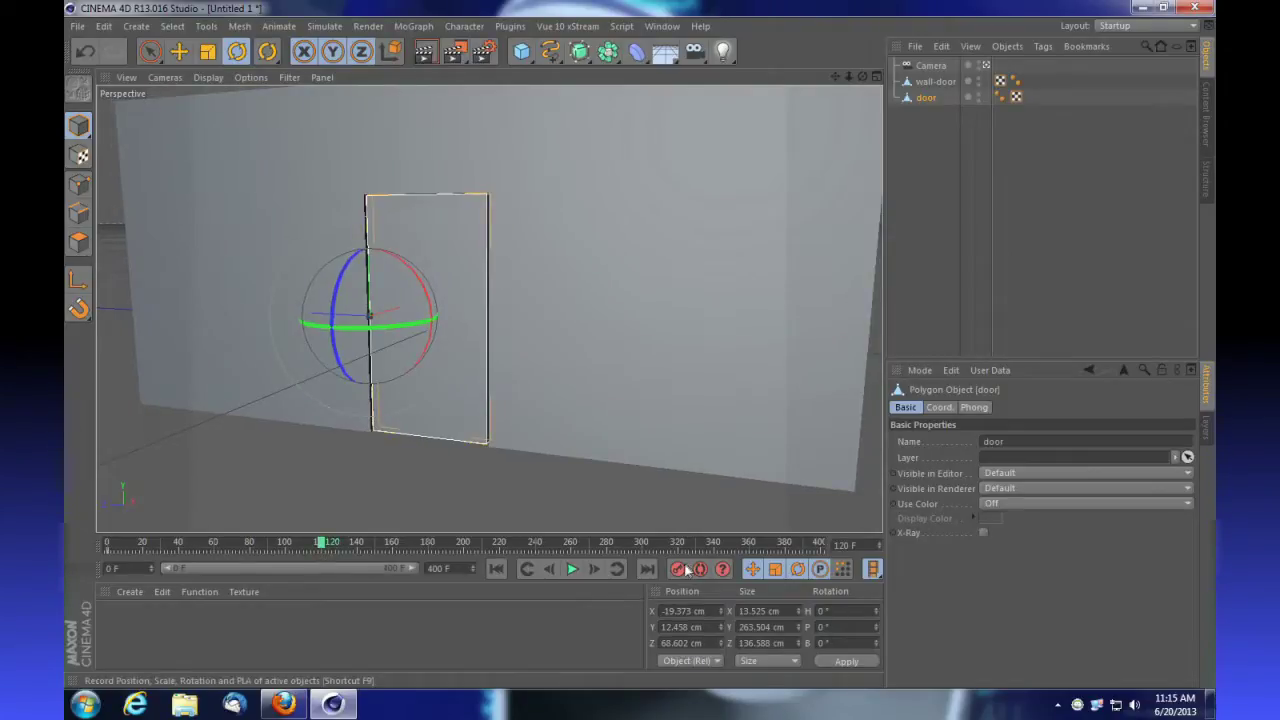
drag(327, 545, 377, 553)
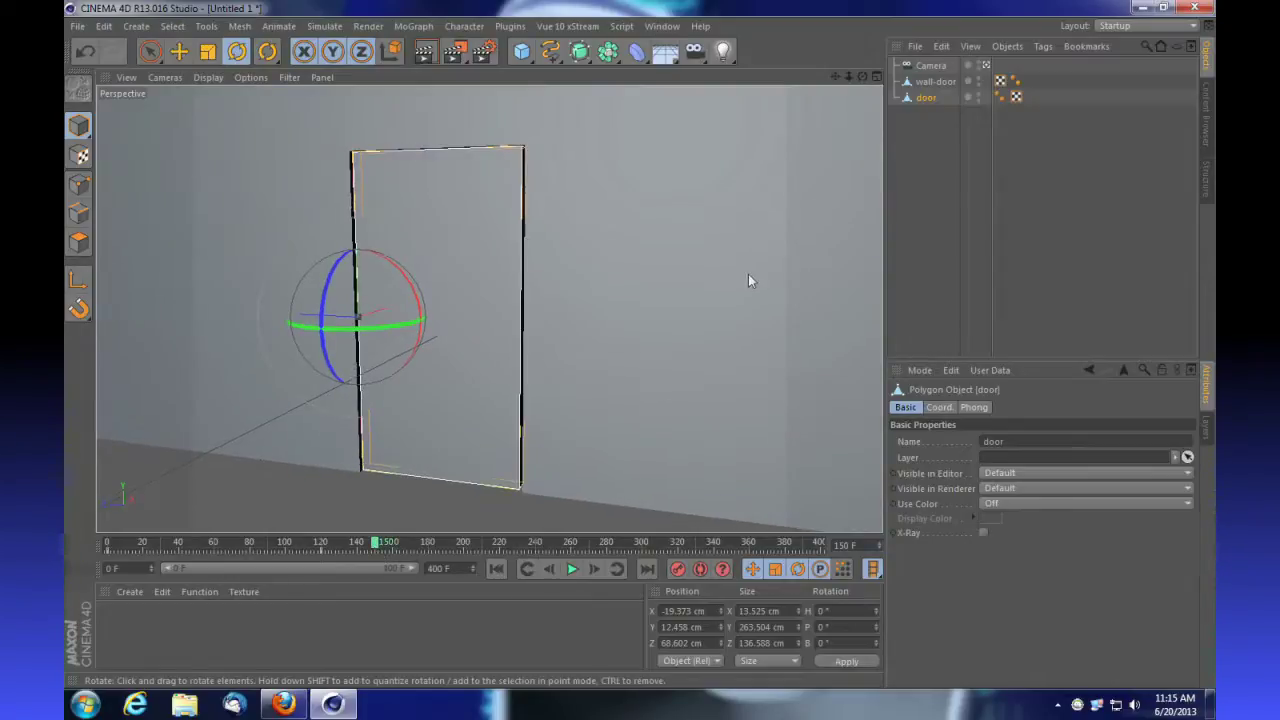
drag(381, 338, 184, 341)
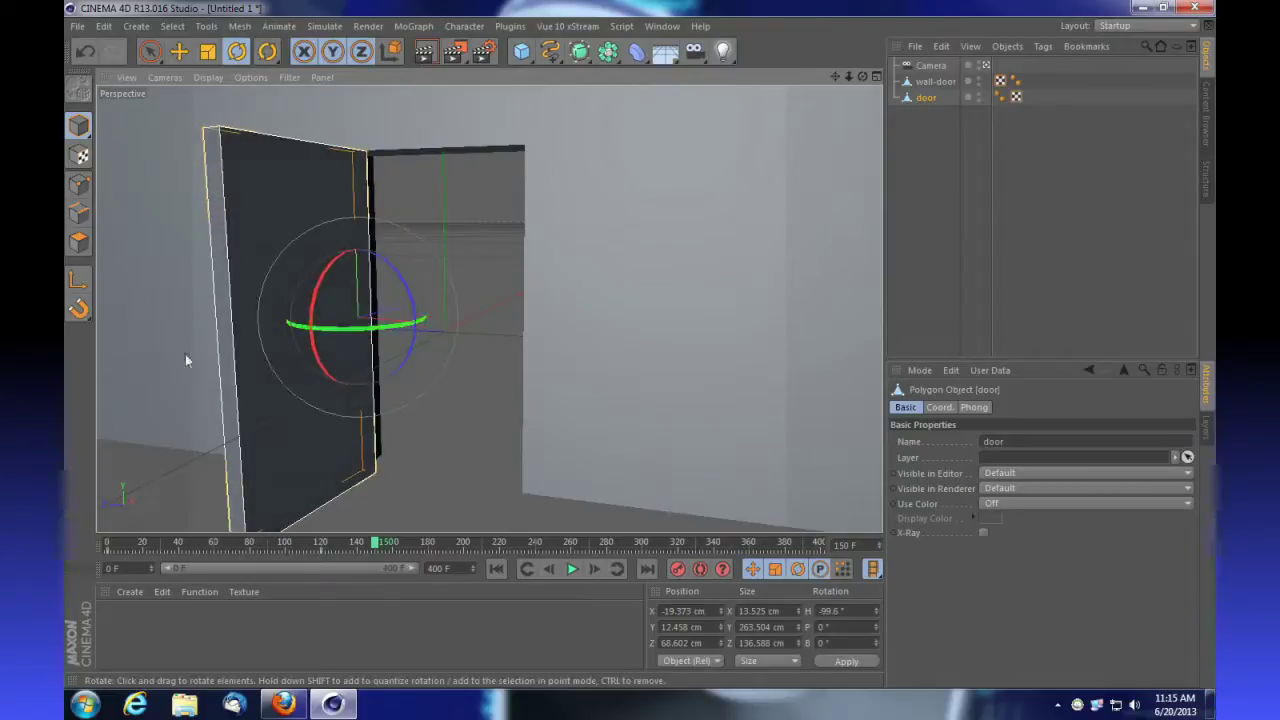
click(679, 570)
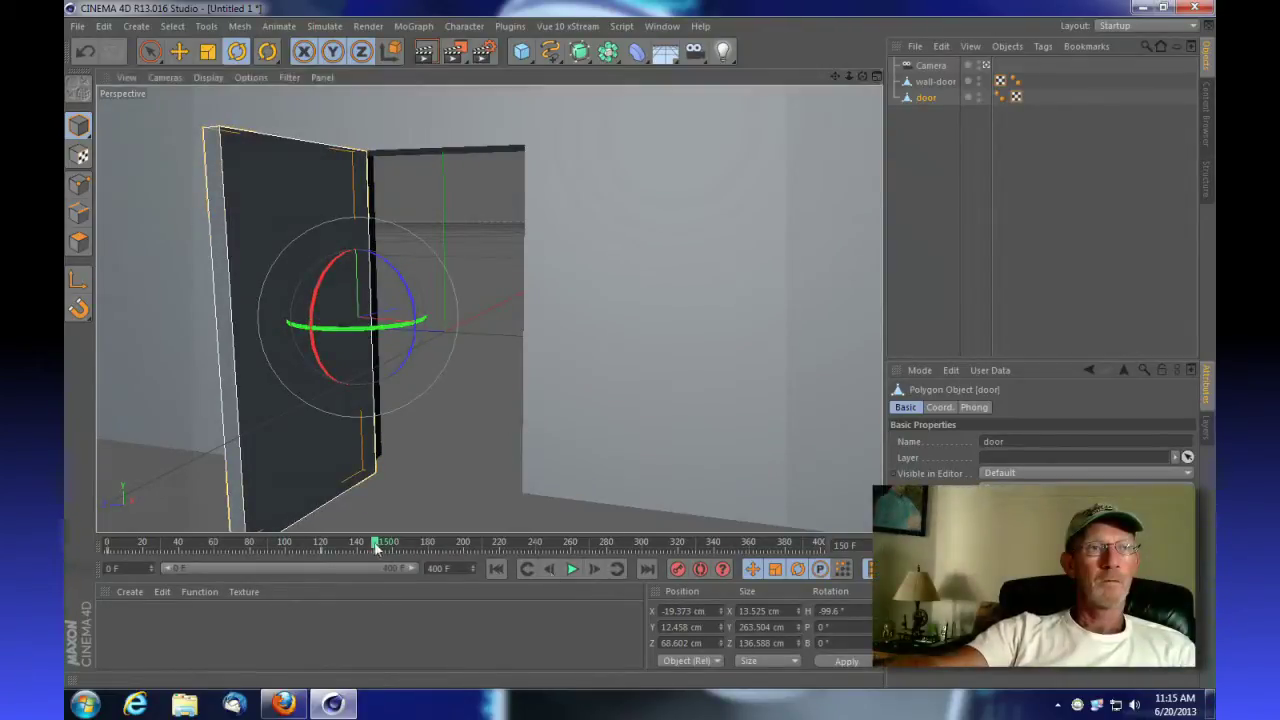
- Preview the camera passing through the opening door from the first frame, and return to the start of the animation
drag(376, 545, 595, 543)
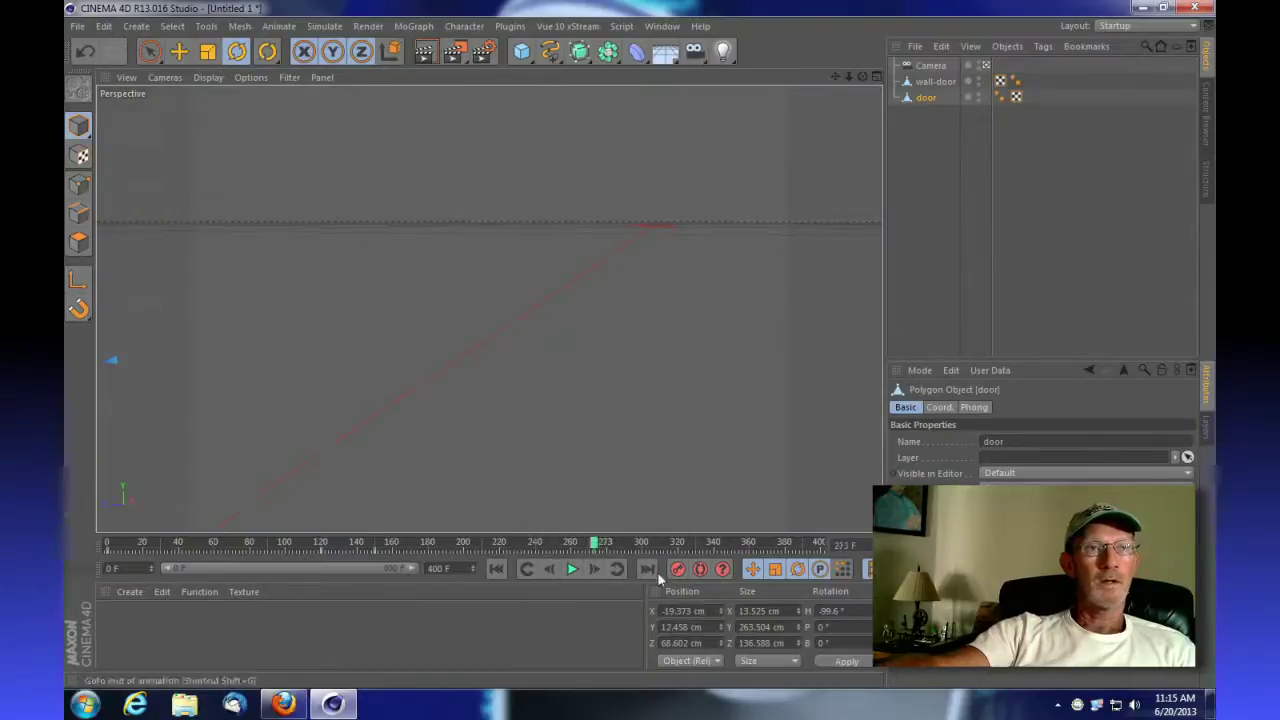
click(496, 568)
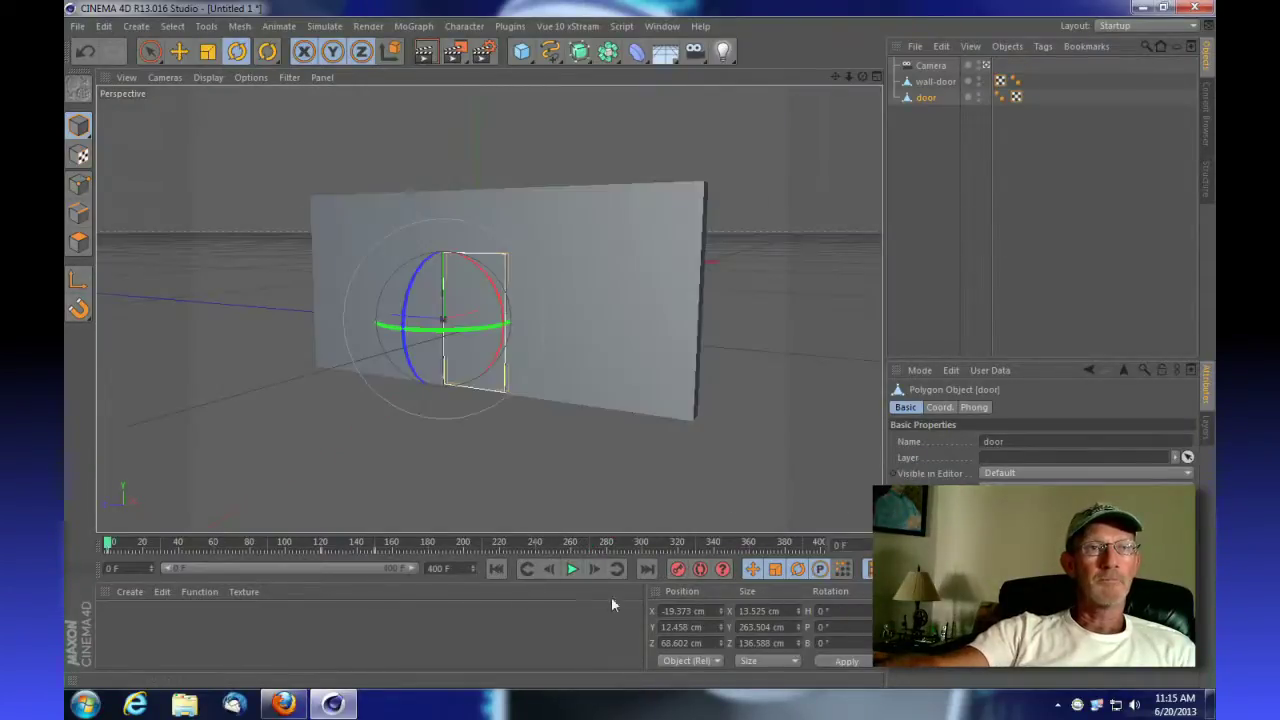
click(930, 65)
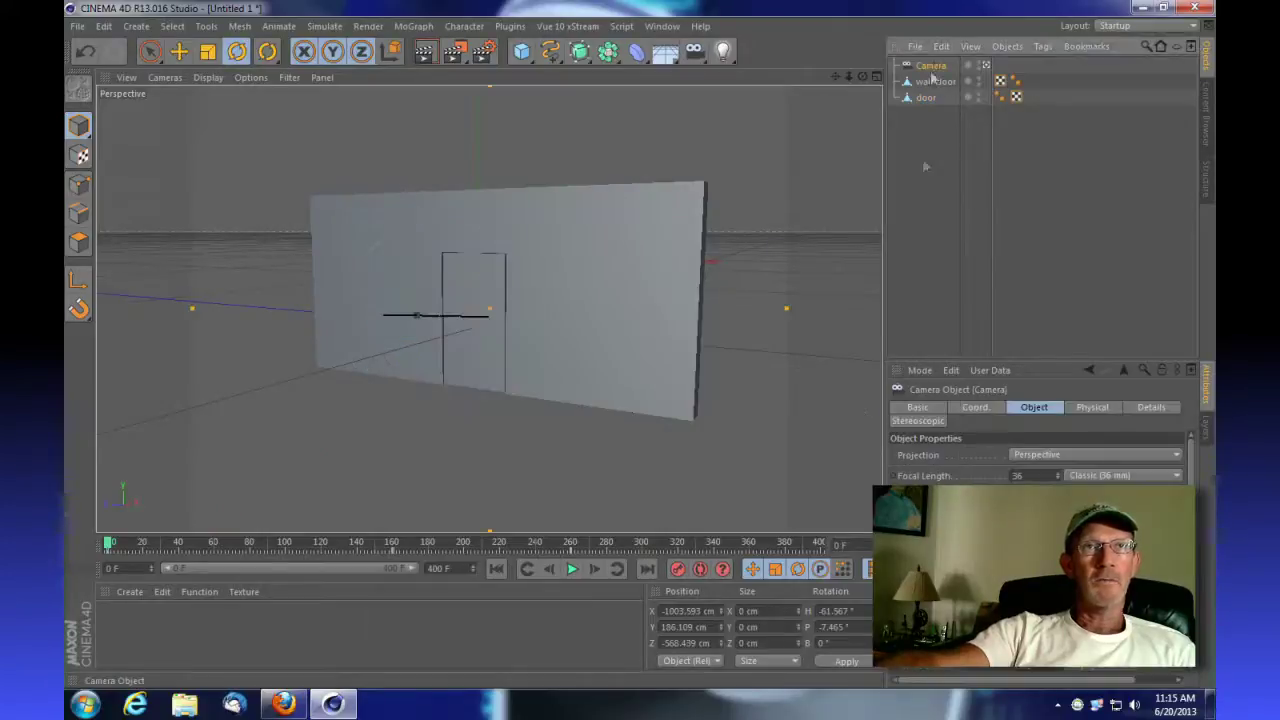
click(572, 568)
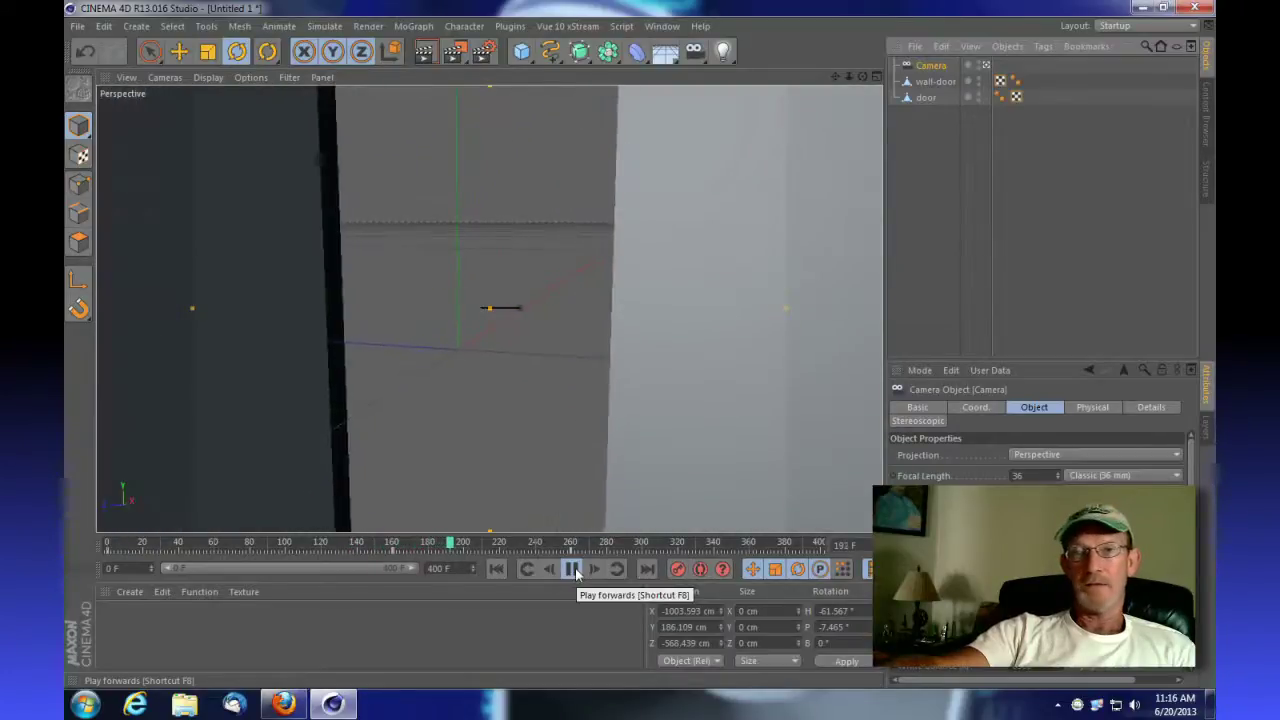
click(573, 569)
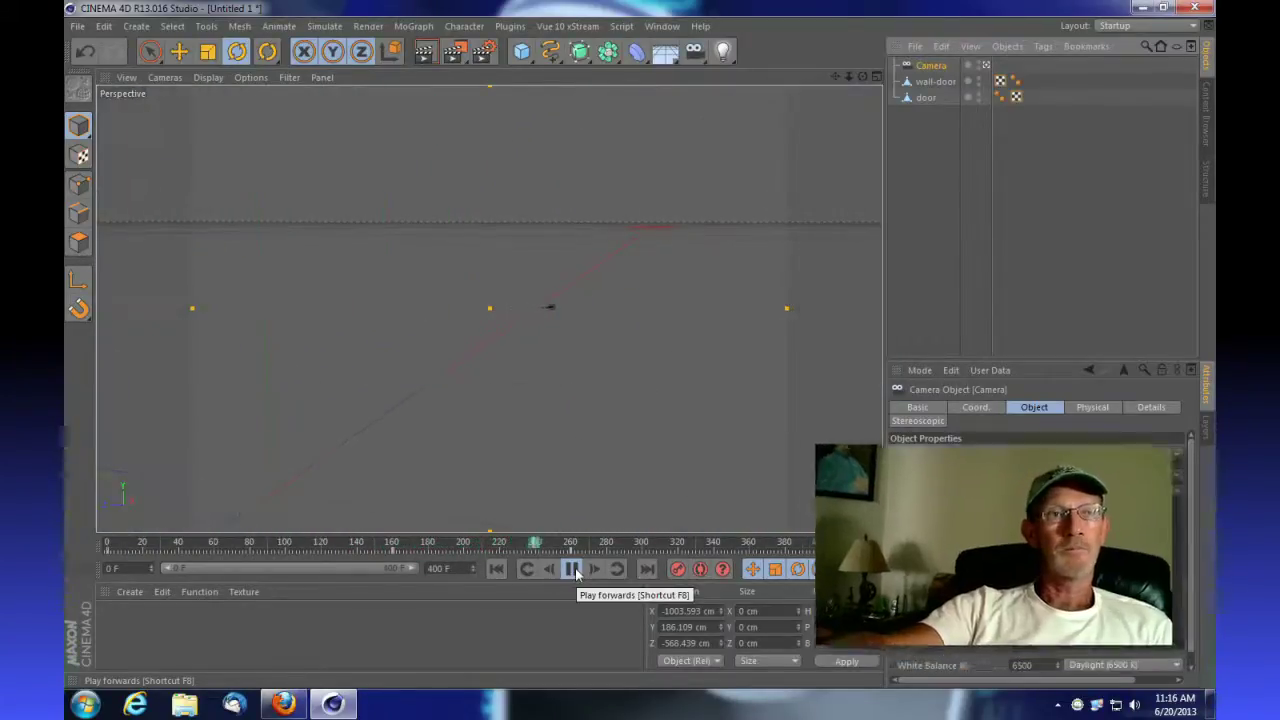
click(494, 569)
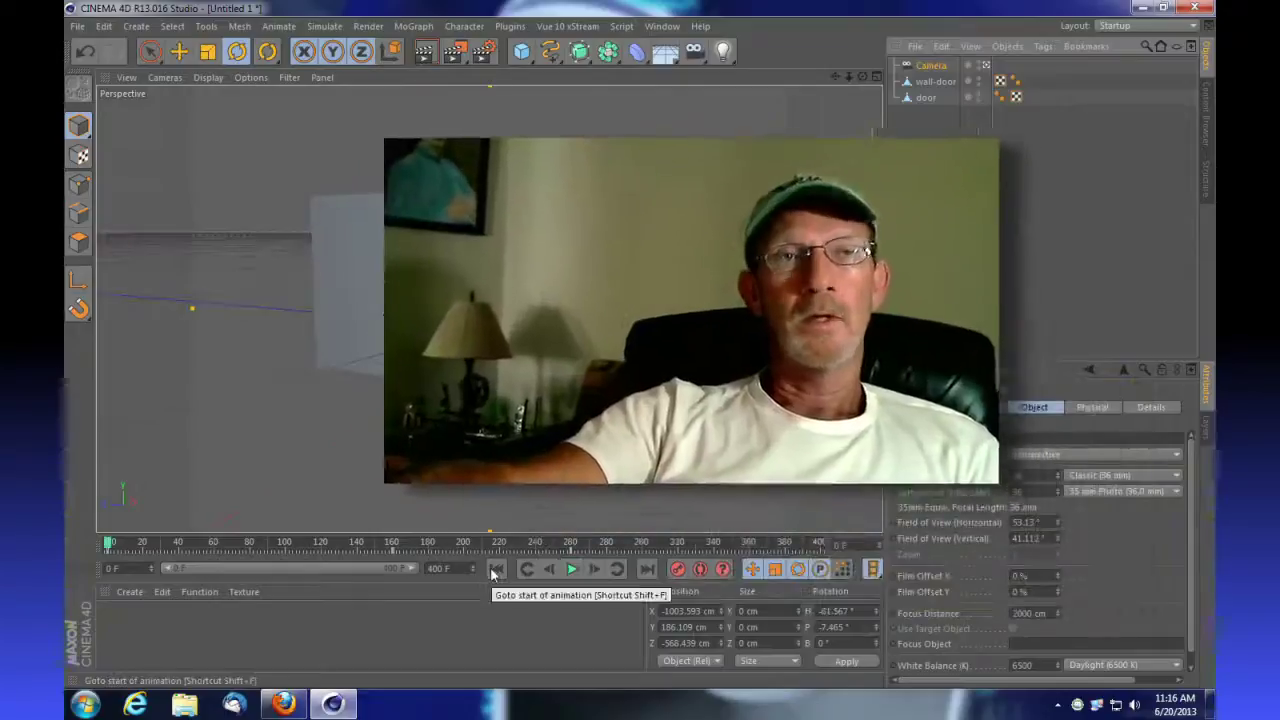